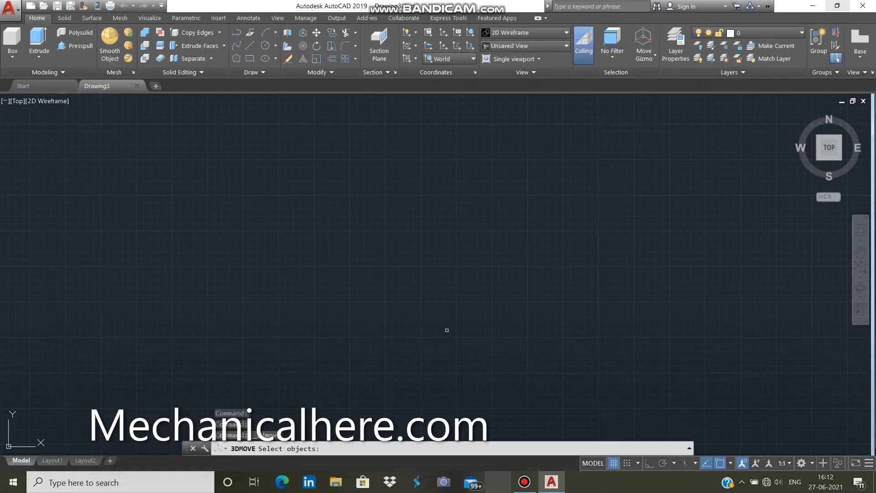
Cancel the pending 3DMOVE so the command line is free.
left_click(524, 481)
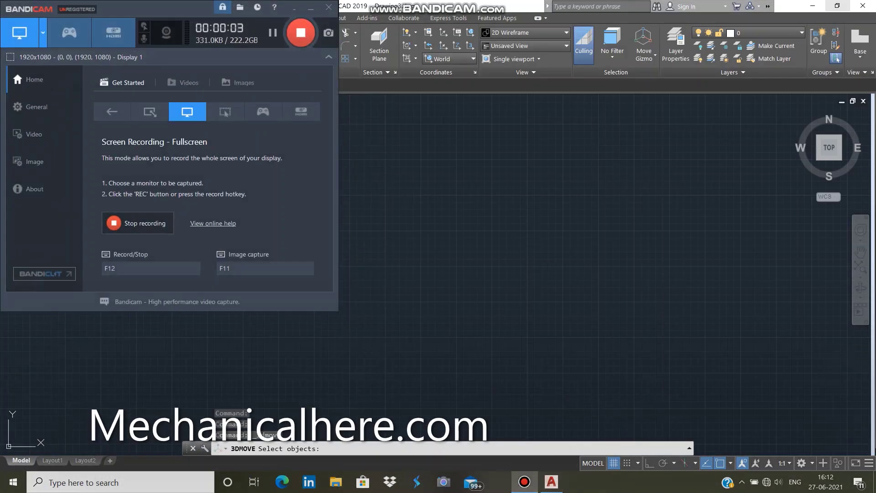
left_click(311, 7)
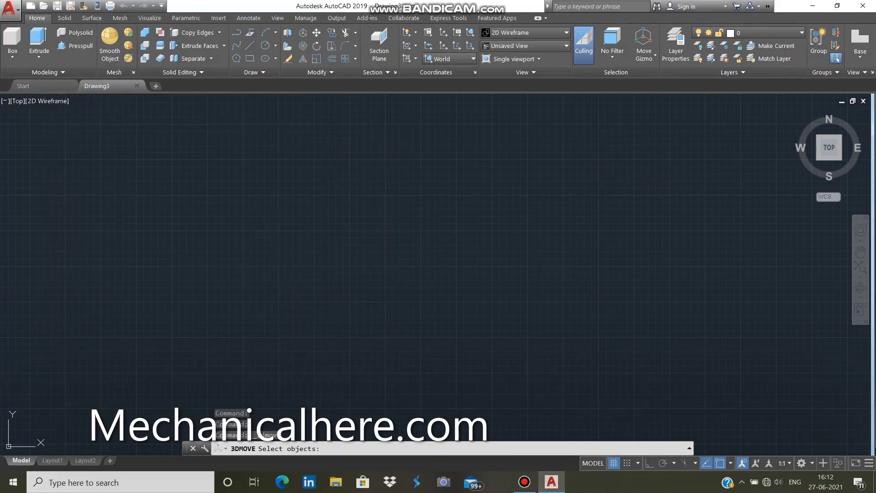
key("Escape")
key("Escape")
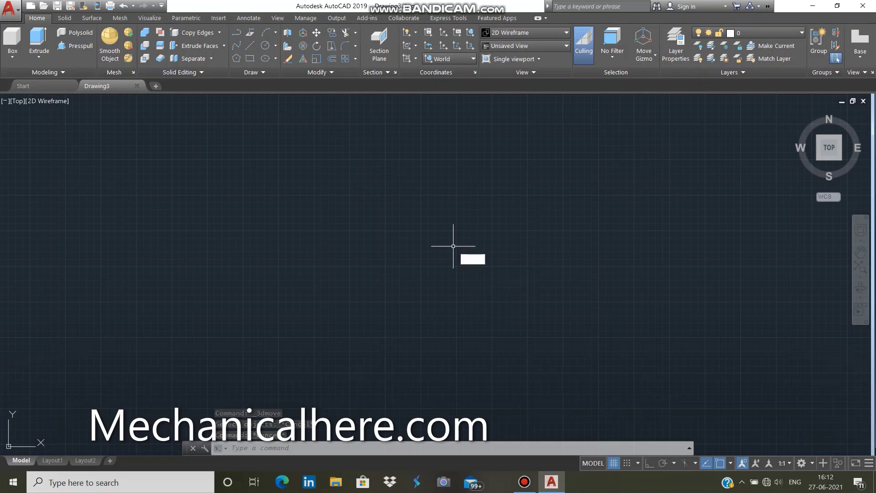
type("UCS")
Set UCSICON to Noorigin so the coordinate icon stays in the corner.
key("Down")
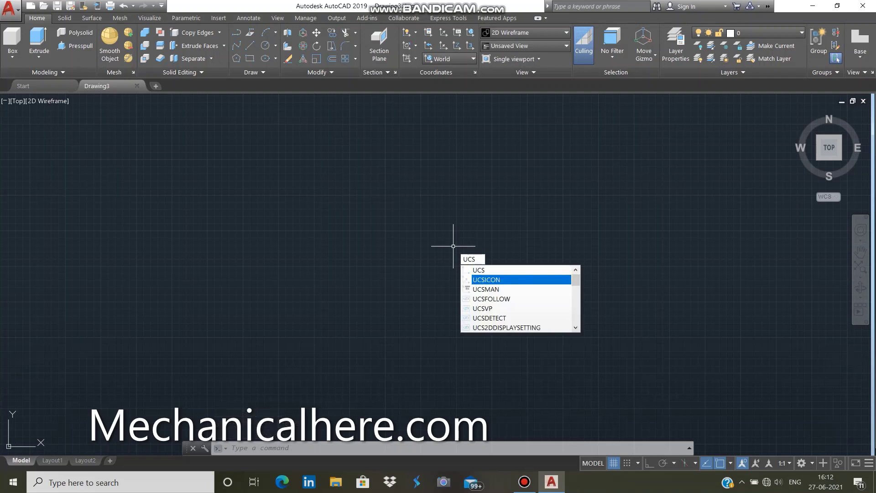
key("Return")
key("Down")
key("Down")
key("Down")
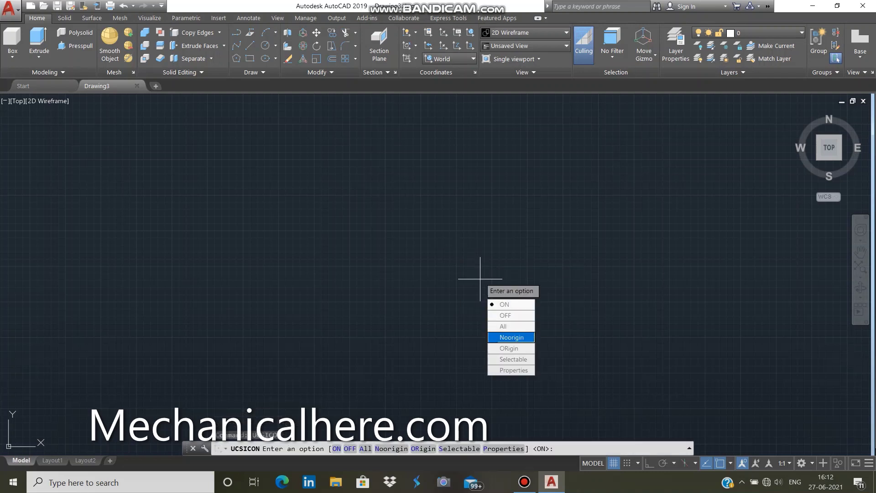
key("Return")
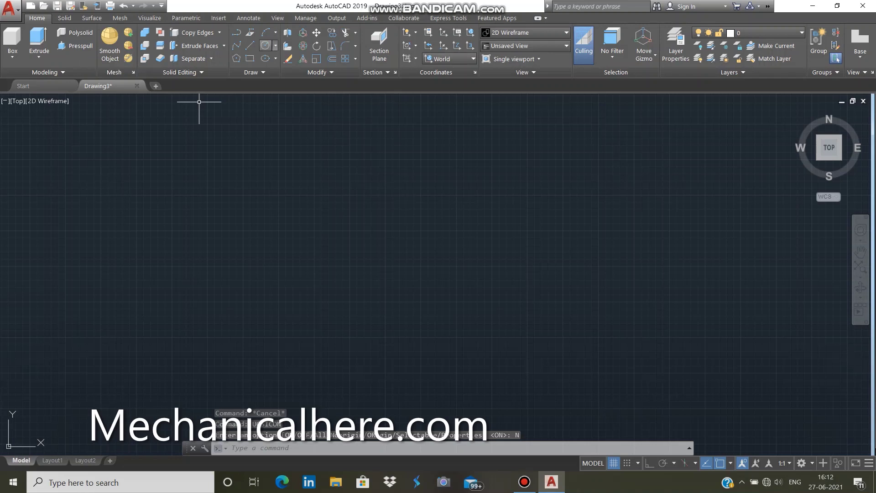
type("l")
key("Return")
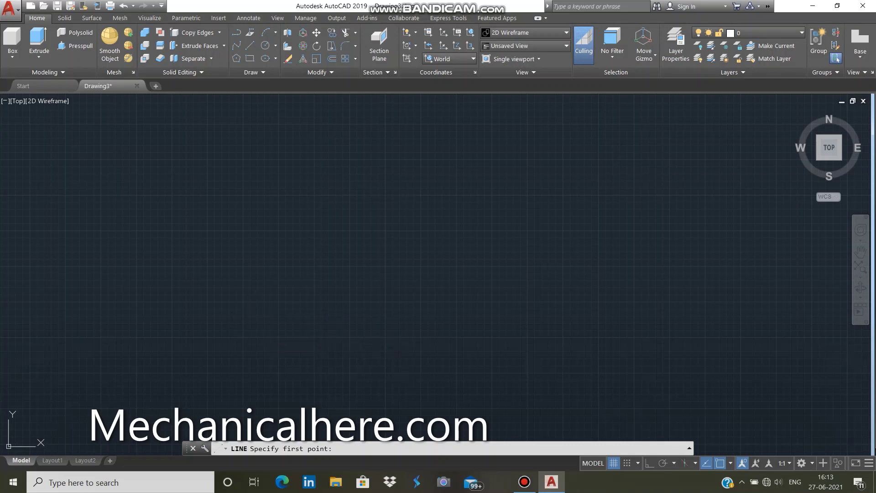
With Ortho on, draw the rectangle's 72-unit bottom edge and its right edge.
left_click(255, 313)
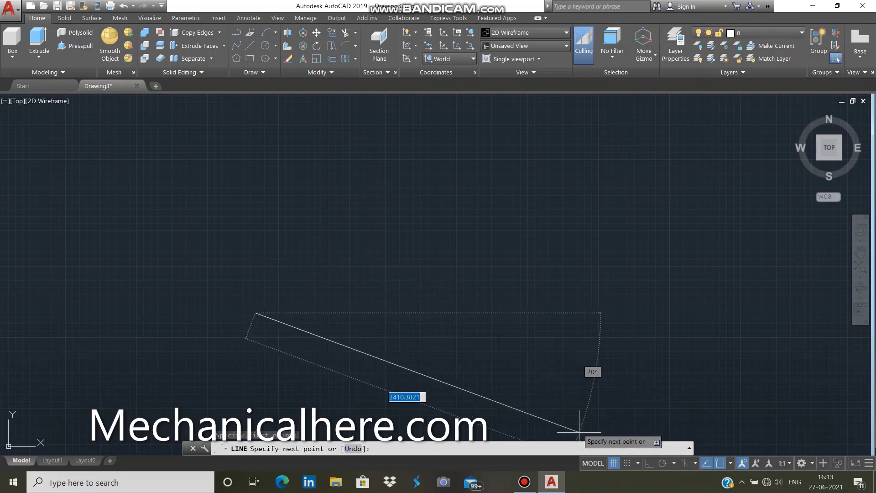
key("F8")
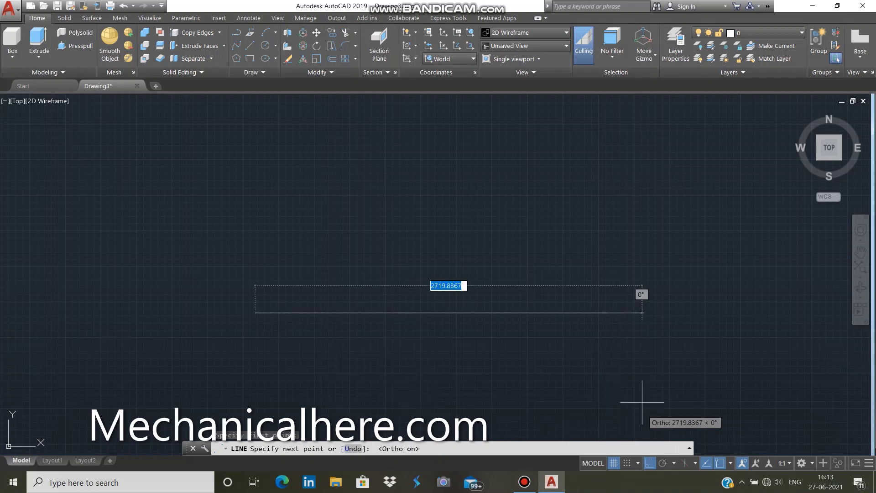
type("72")
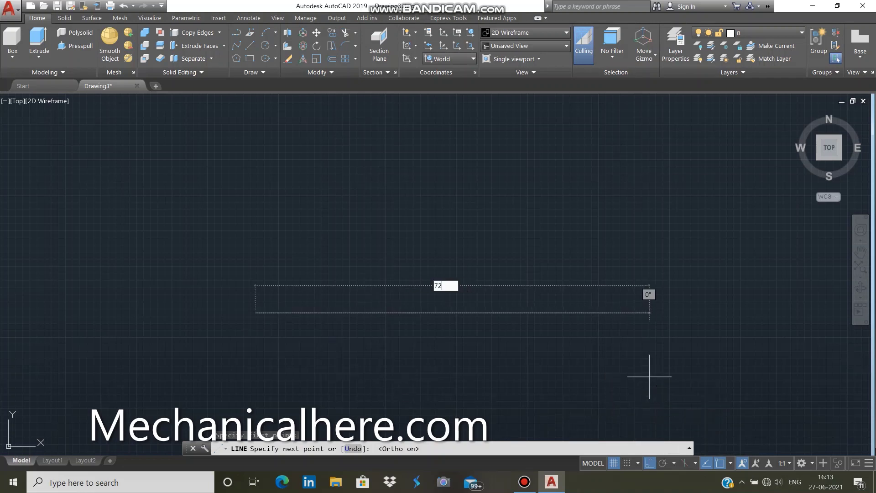
key("Return")
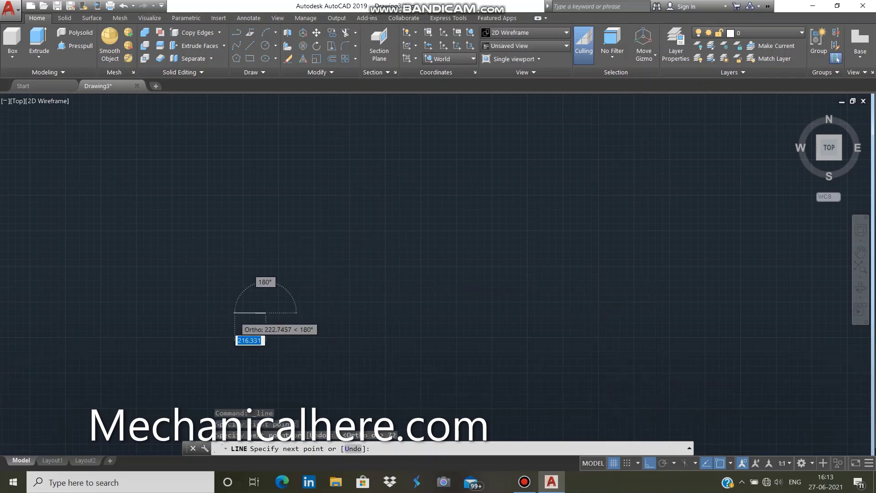
scroll(250, 313, "up", 5)
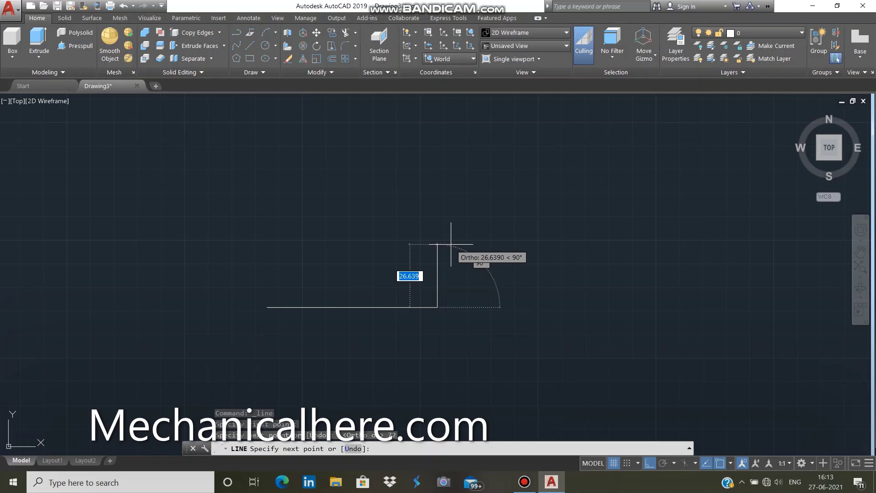
left_click(440, 232)
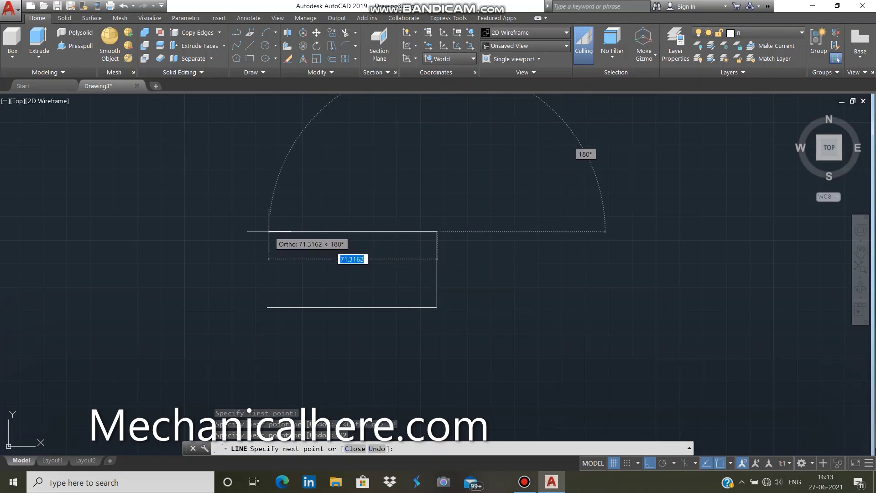
Finish the 72 by 32 rectangle with the top and 32-unit left edges.
key("BackSpace")
key("Return")
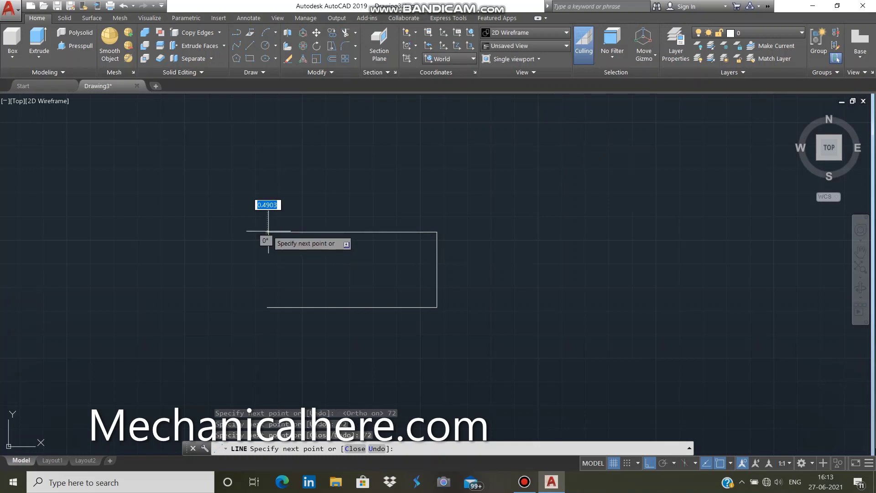
type("32")
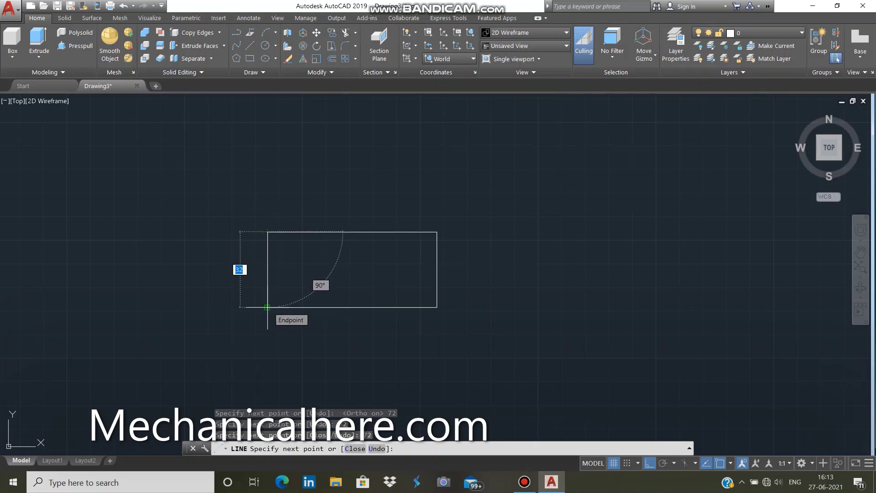
key("Return")
right_click(268, 307)
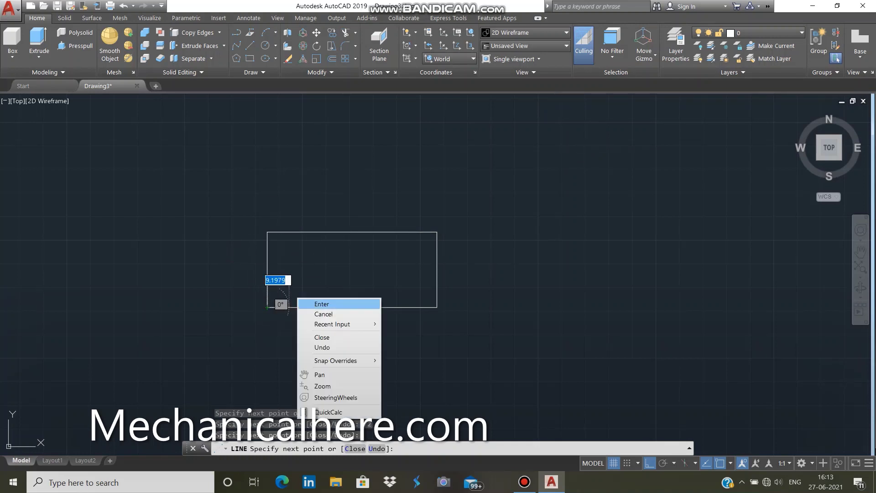
left_click(315, 303)
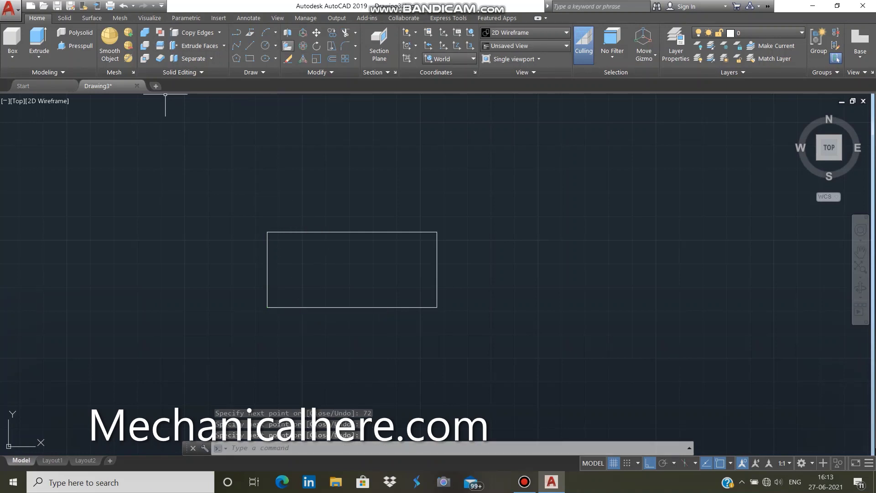
left_click(275, 46)
Draw a circle centred on the right-edge midpoint, reaching the rectangle corners.
left_click(292, 58)
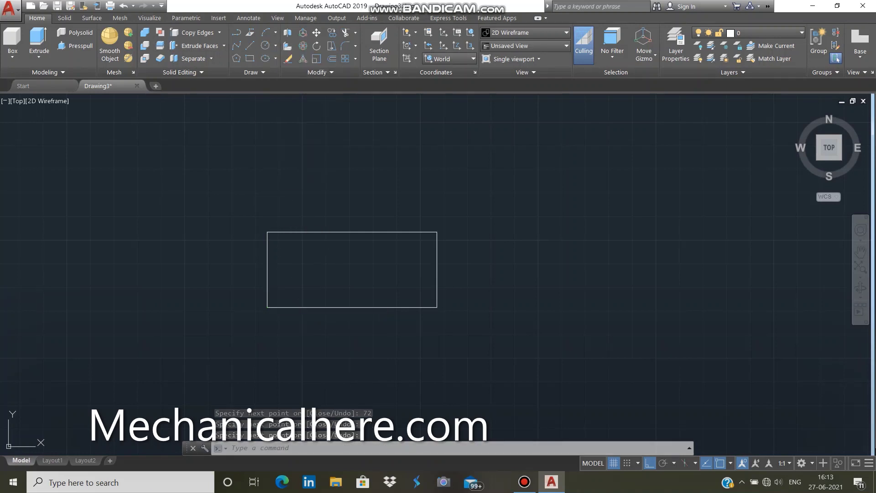
left_click(437, 269)
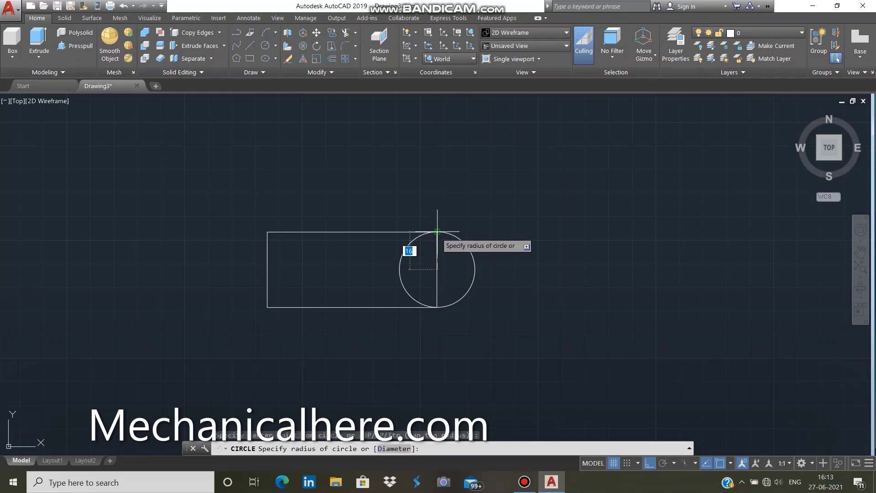
left_click(436, 232)
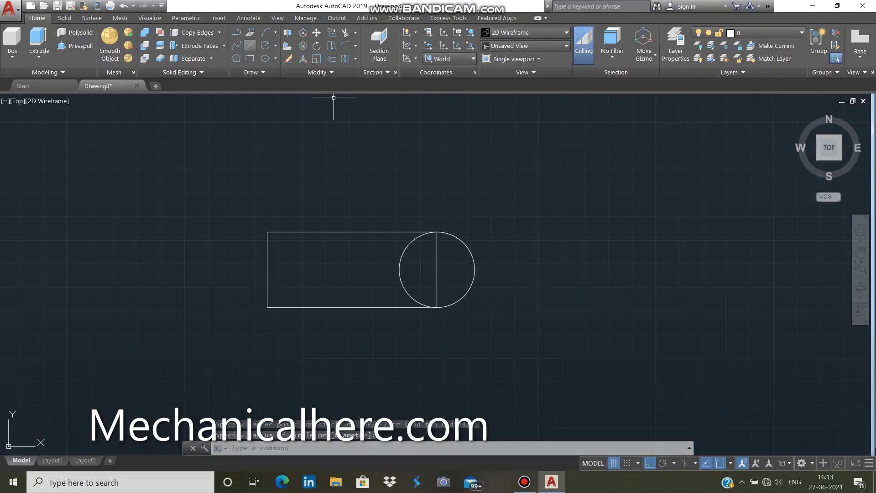
Add a concentric radius-8 circle at the same centre.
left_click(275, 46)
left_click(264, 46)
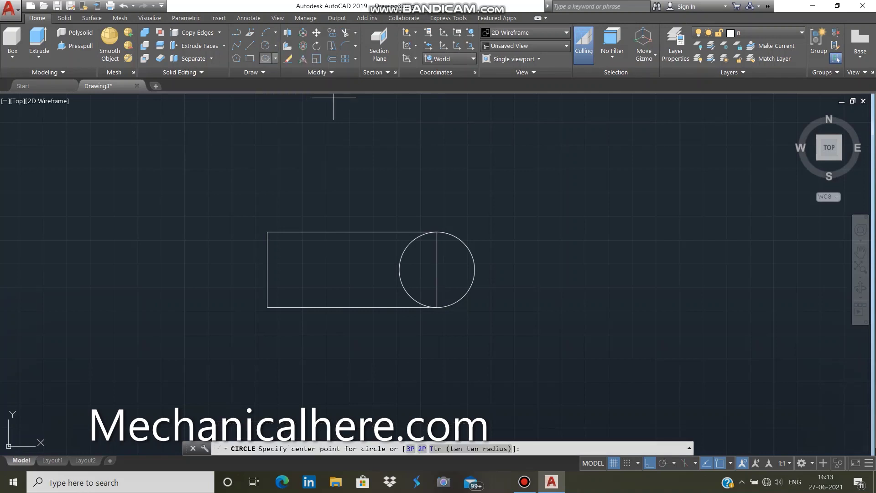
left_click(437, 270)
type("8")
key("Return")
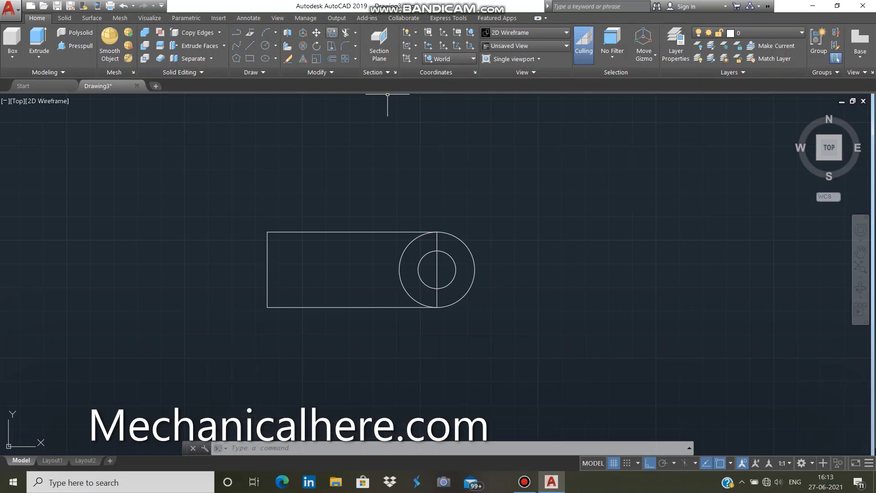
left_click(332, 32)
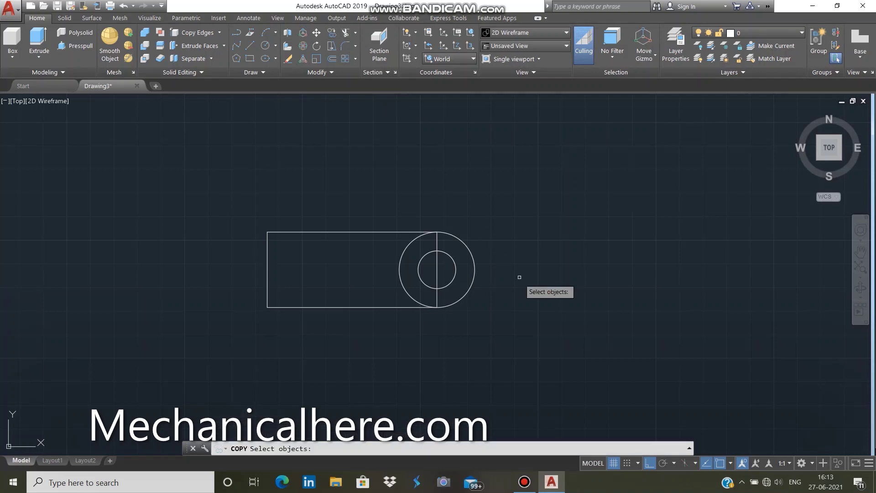
Copy both concentric circles from the right-edge midpoint to the left-edge midpoint.
left_click(444, 254)
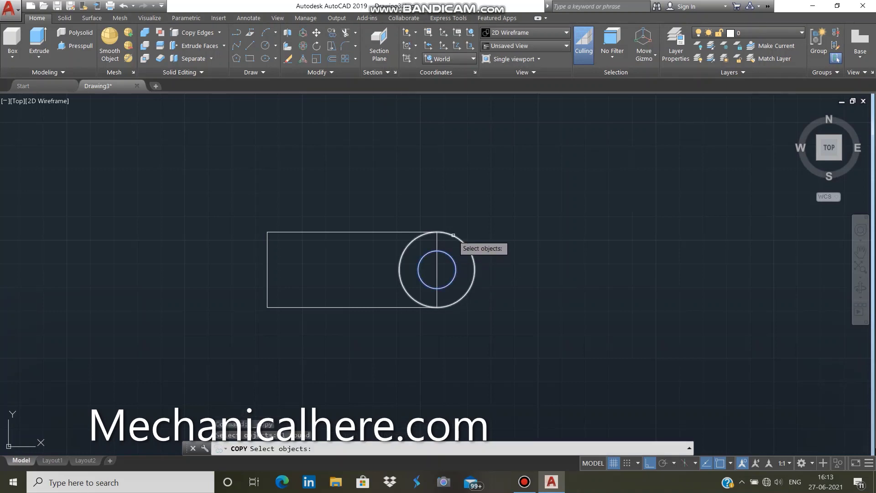
left_click(453, 236)
key("Return")
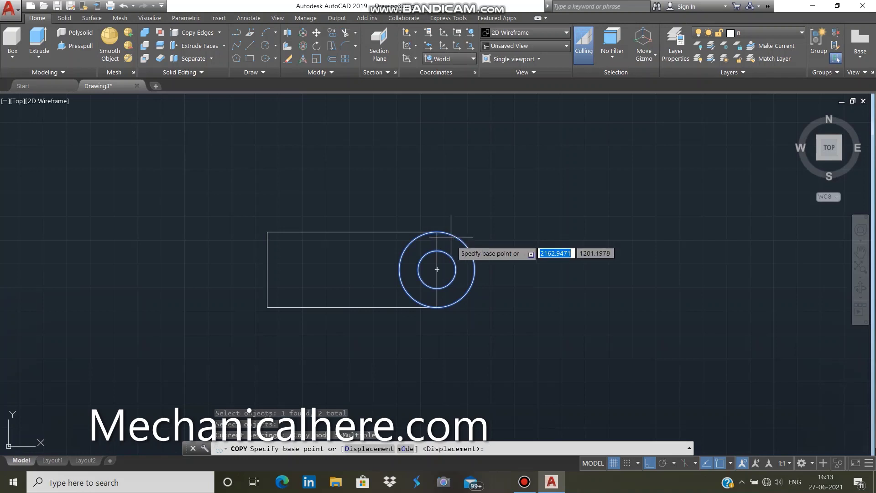
left_click(437, 270)
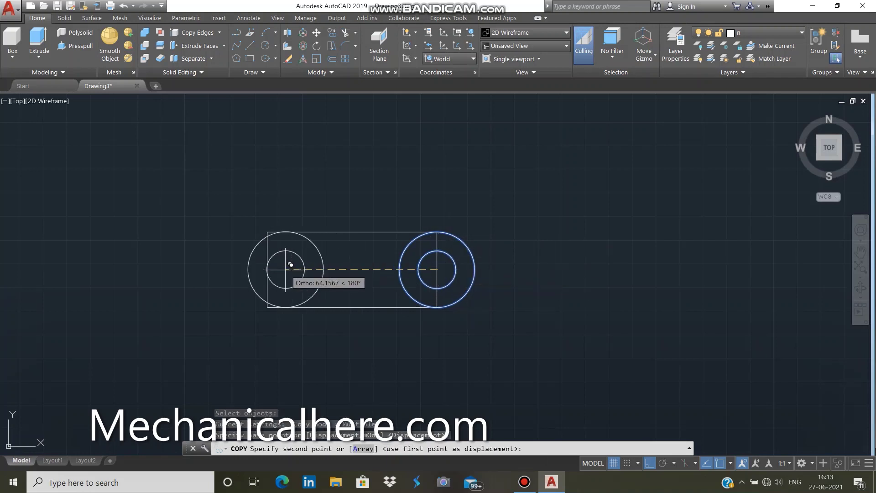
left_click(268, 269)
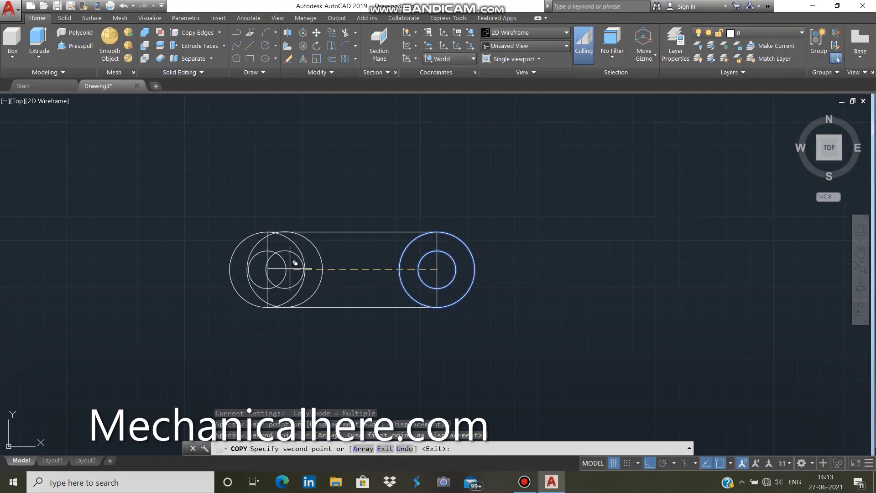
key("Escape")
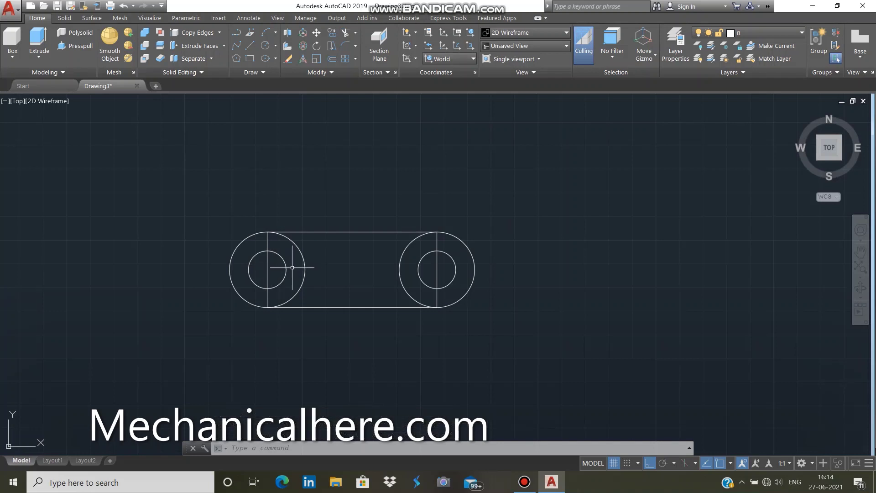
Delete the two vertical lines through the circle centres.
left_click(267, 269)
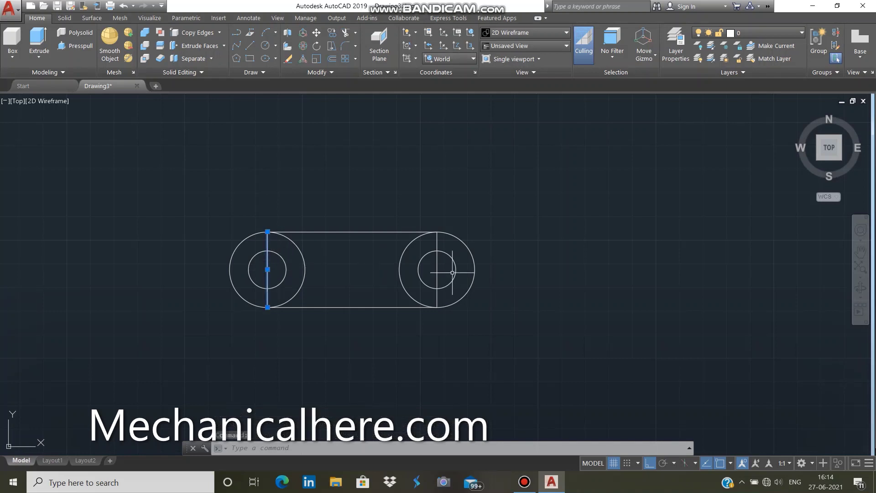
left_click(437, 269)
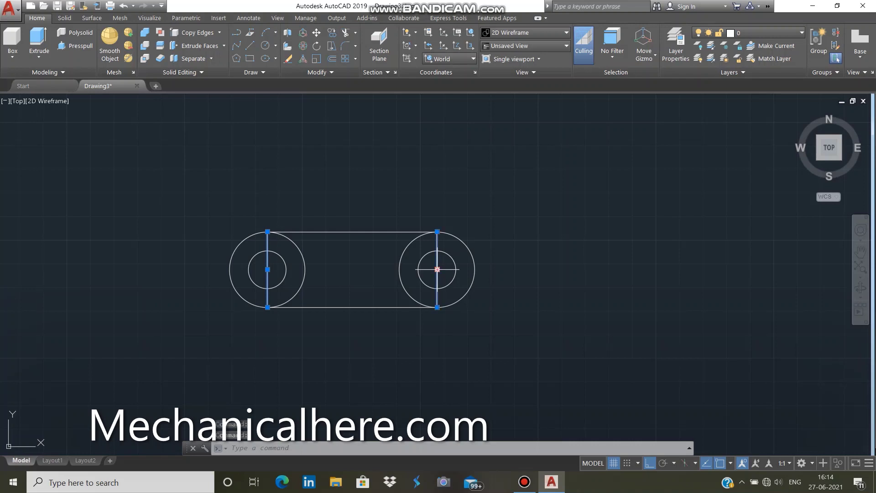
key("Delete")
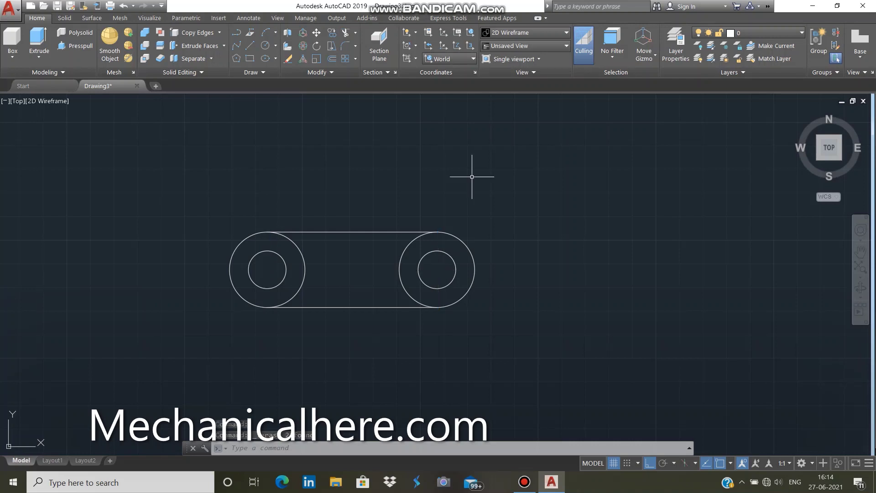
Trim the inner arcs of both outer circles, using all objects as cutting edges.
type("T")
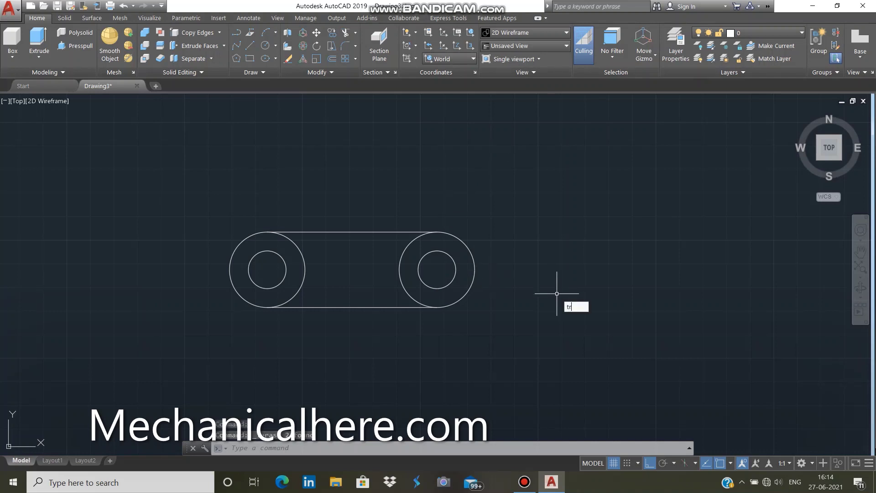
type("R")
key("Return")
right_click(582, 302)
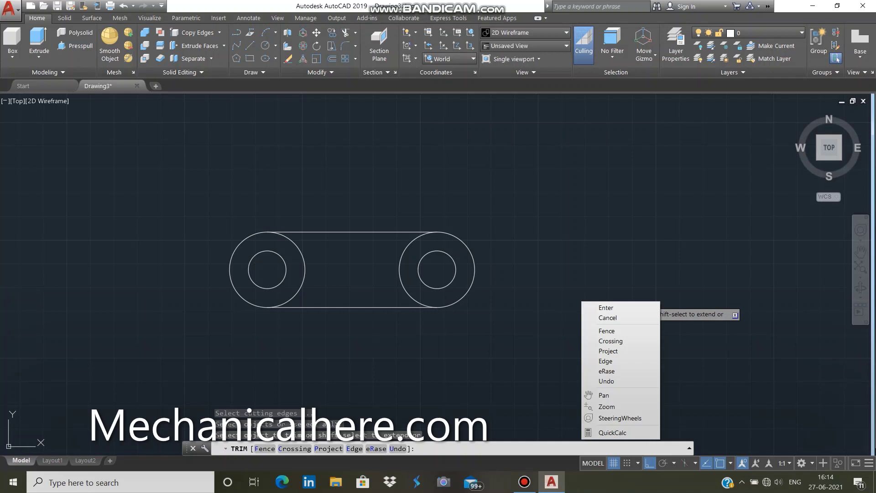
left_click(606, 307)
key("Return")
left_click(400, 275)
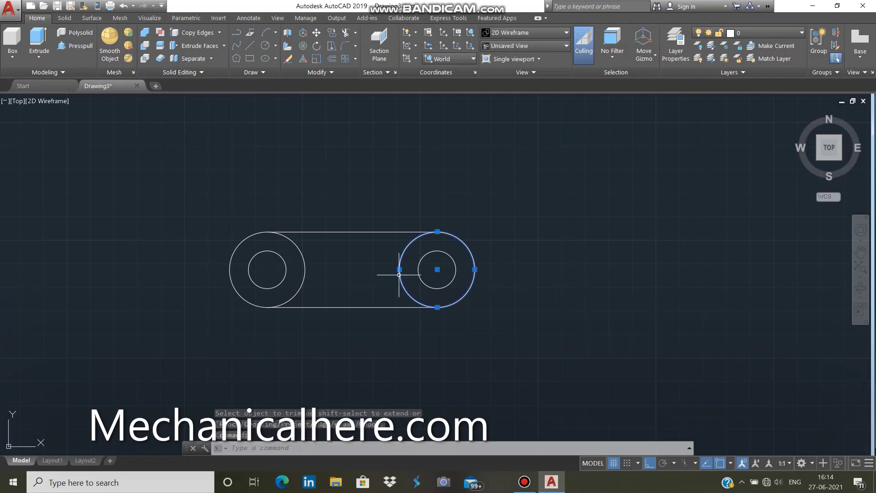
key("Escape")
key("Escape")
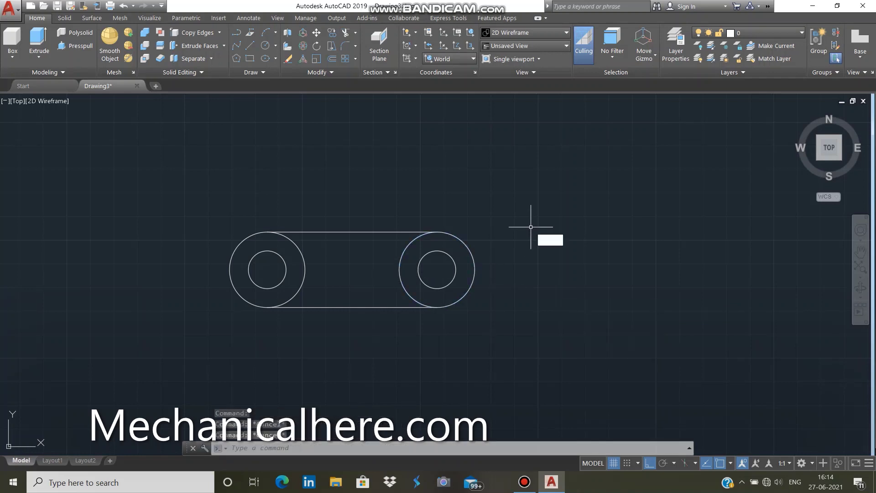
type("TR")
key("Return")
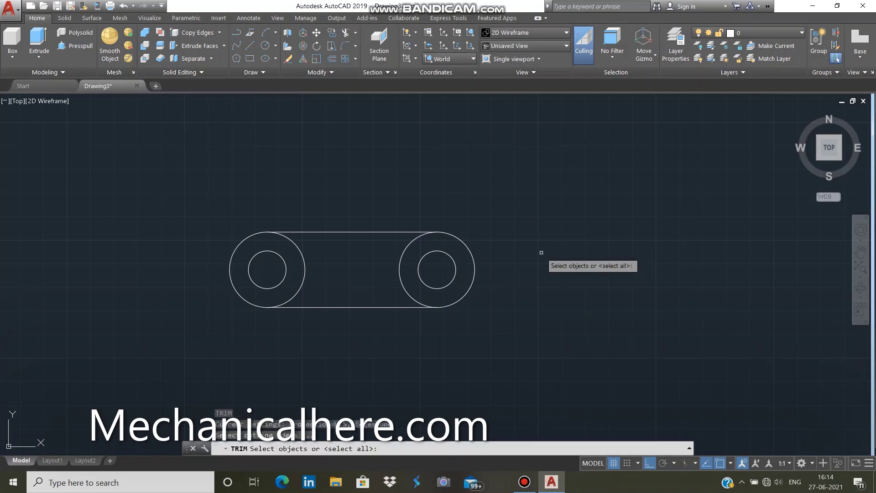
key("Return")
left_click(403, 264)
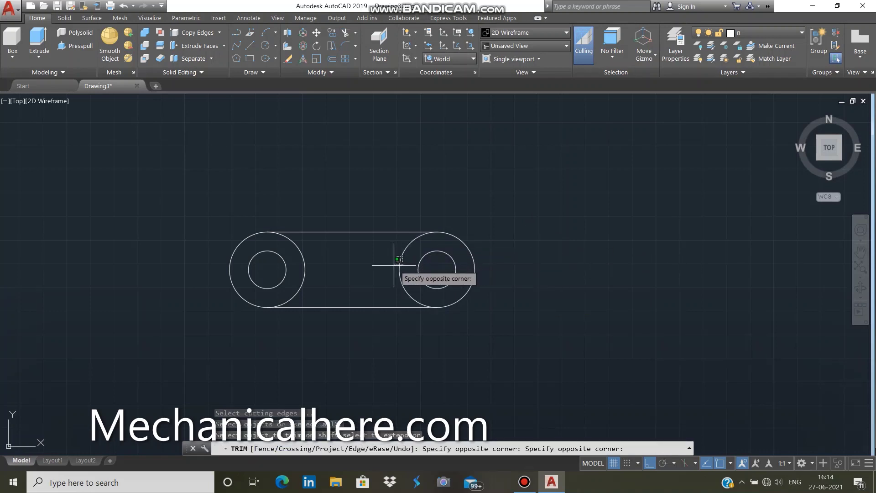
left_click(304, 263)
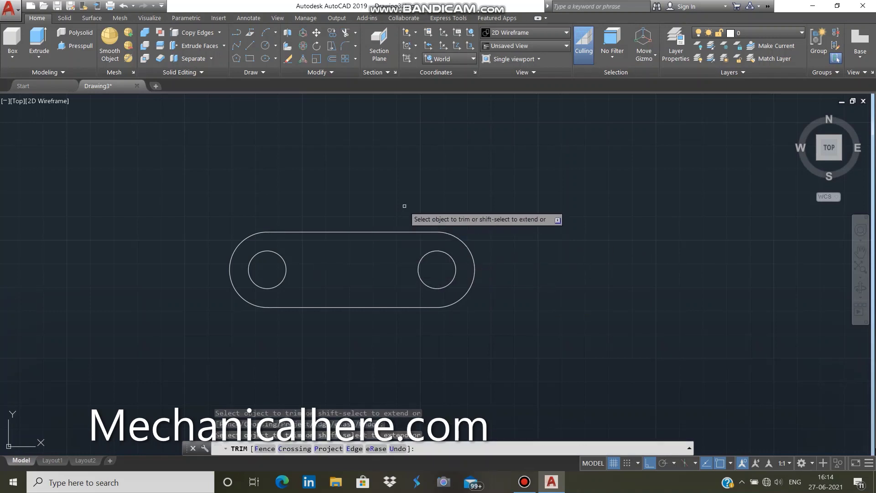
key("Escape")
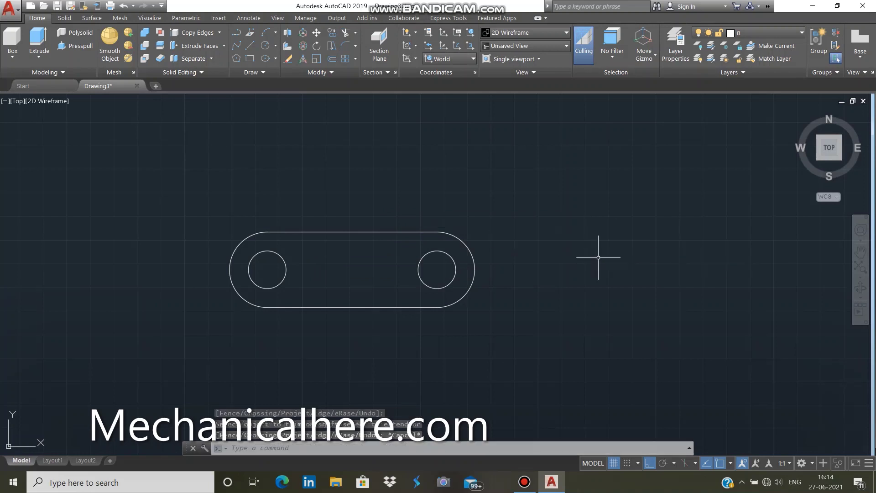
key("Escape")
key("Escape")
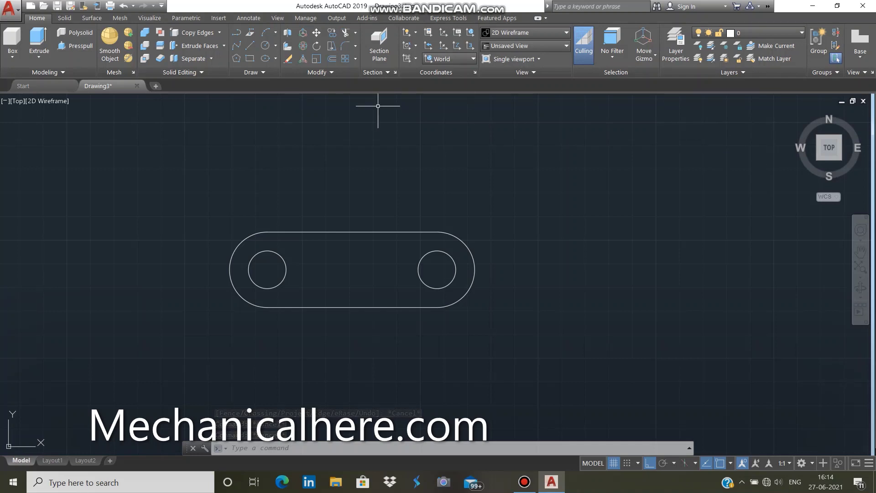
Switch to the ViewCube home isometric view and cancel the stray LINE command.
type("l")
key("Return")
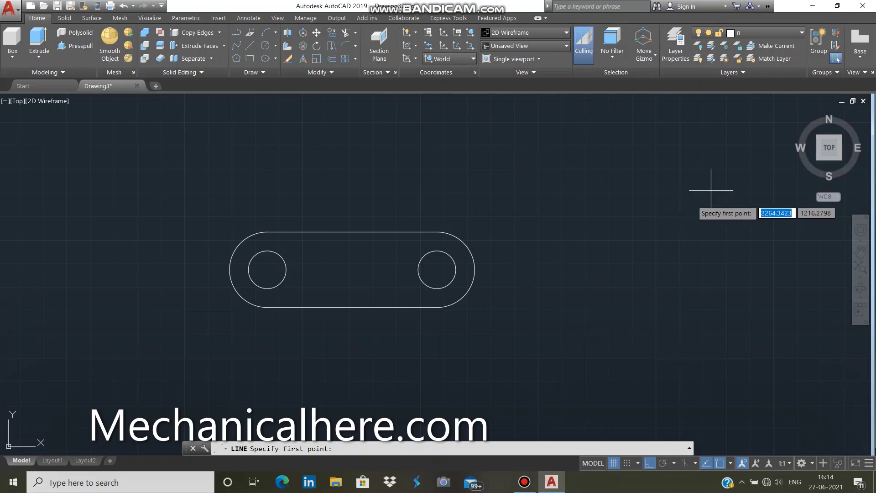
mouse_move(829, 147)
left_click(797, 113)
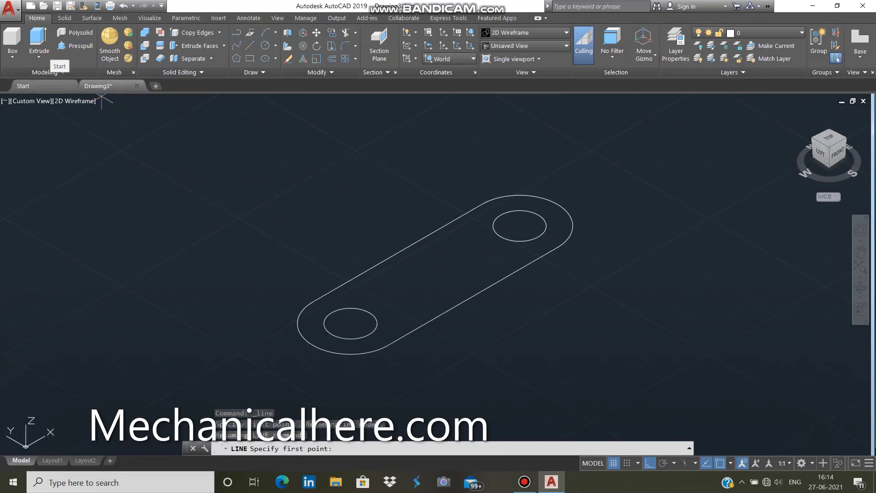
left_click(31, 101)
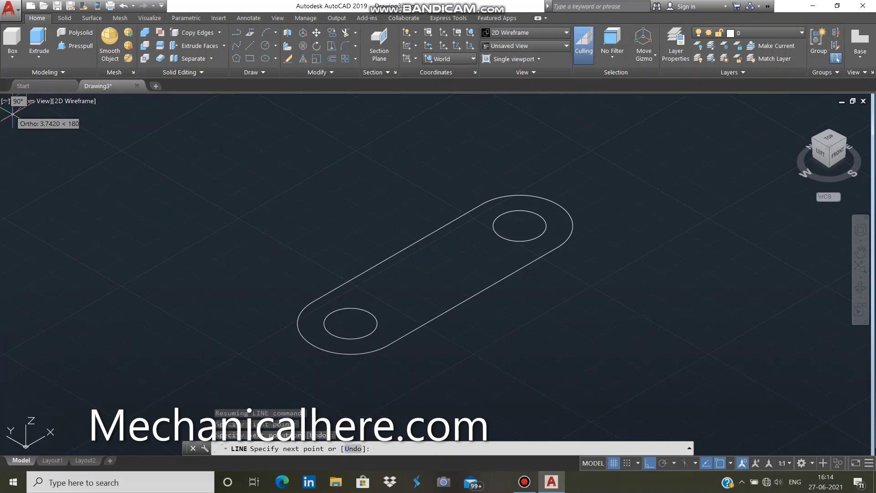
key("Escape")
key("Escape")
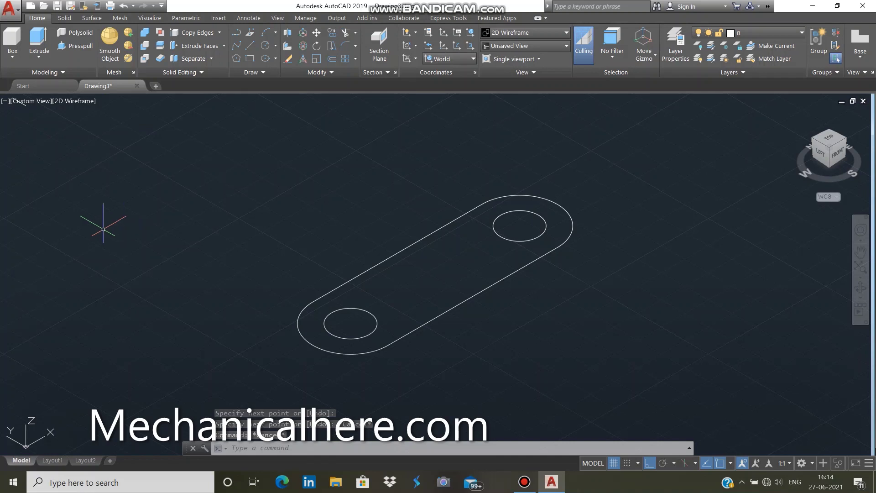
Switch to the SE Isometric view and zoom in on the slot.
left_click(13, 98)
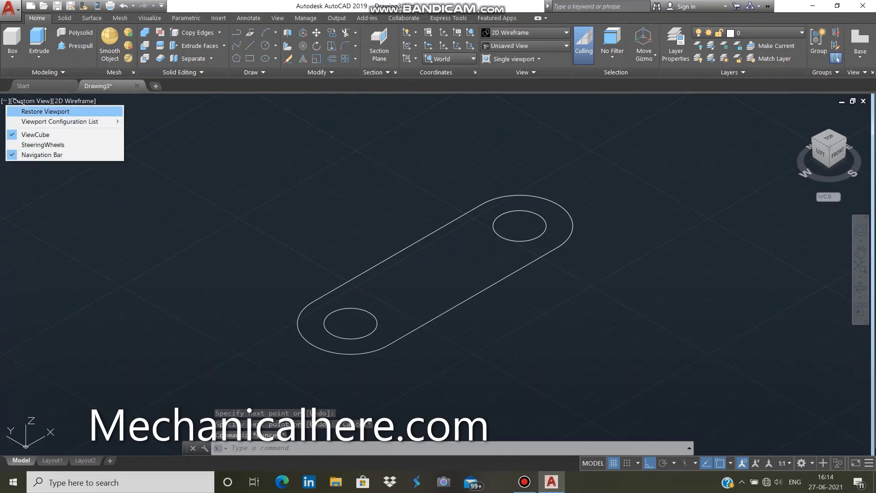
left_click(14, 99)
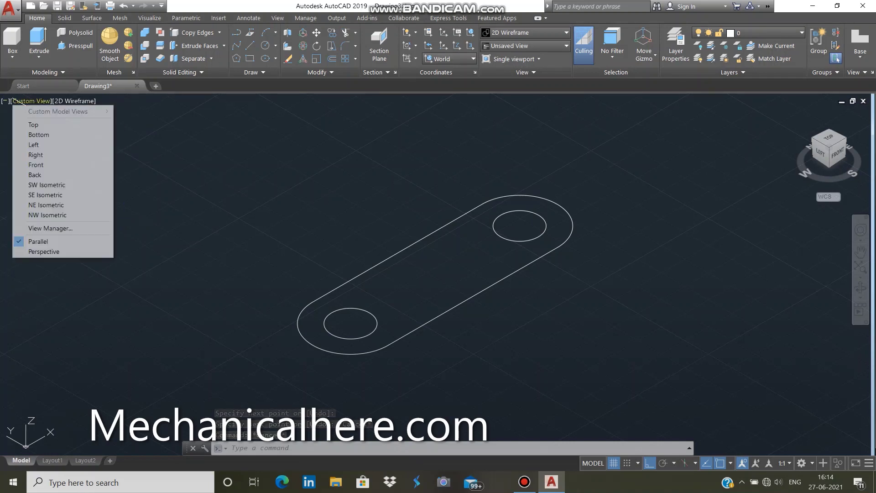
left_click(46, 195)
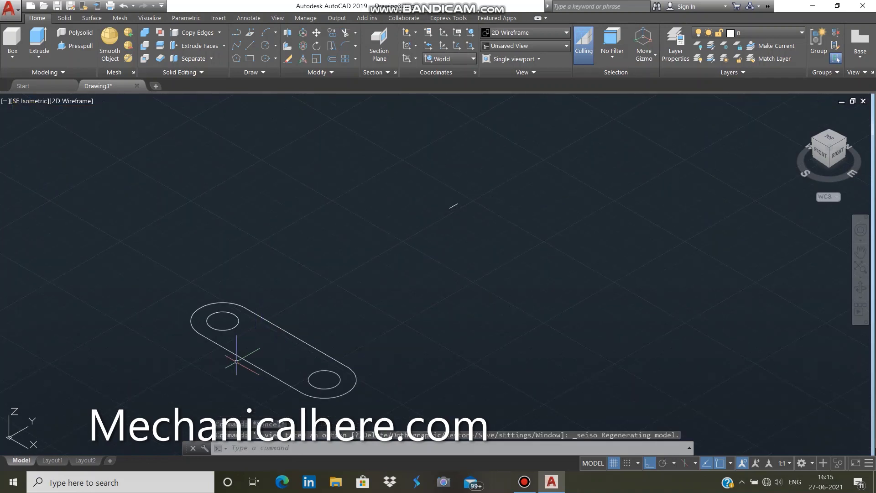
scroll(235, 356, "down", 2)
scroll(210, 378, "down", 1)
scroll(213, 393, "up", 4)
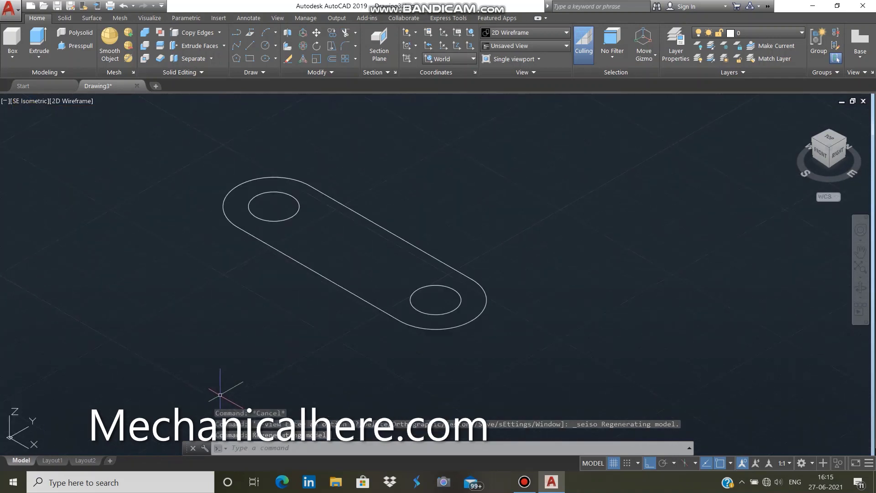
Join the slot outline and hole pieces into one profile with JOIN.
left_click(38, 39)
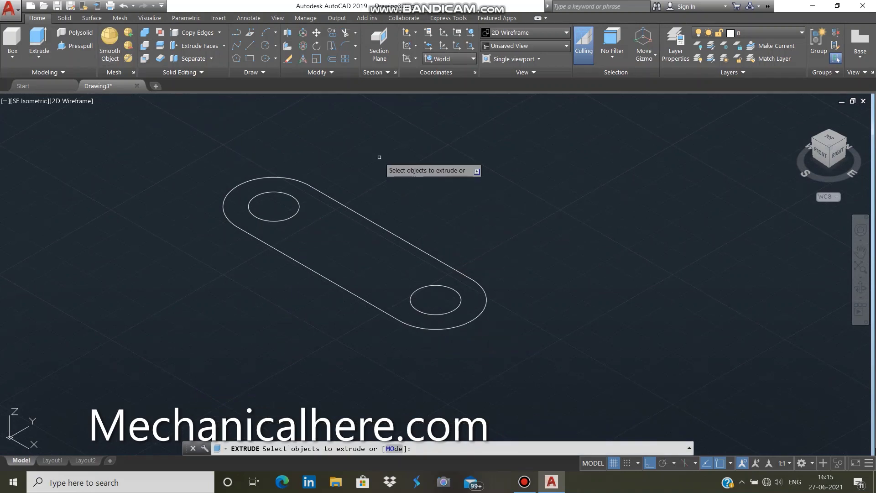
key("Escape")
left_click_drag(342, 133, 655, 336)
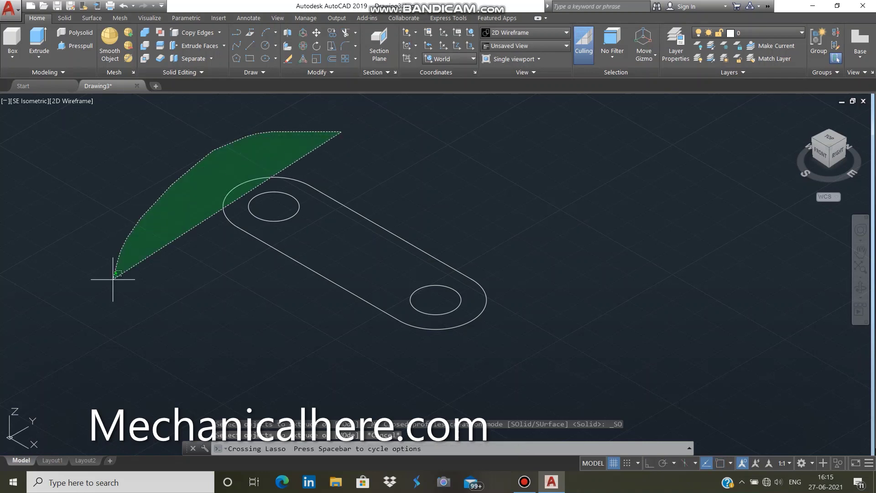
key("F8")
type("JOIN")
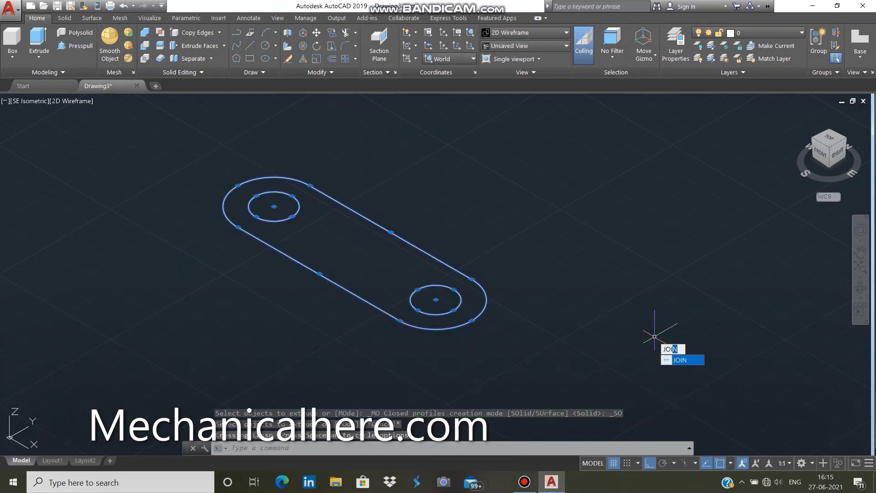
key("Return")
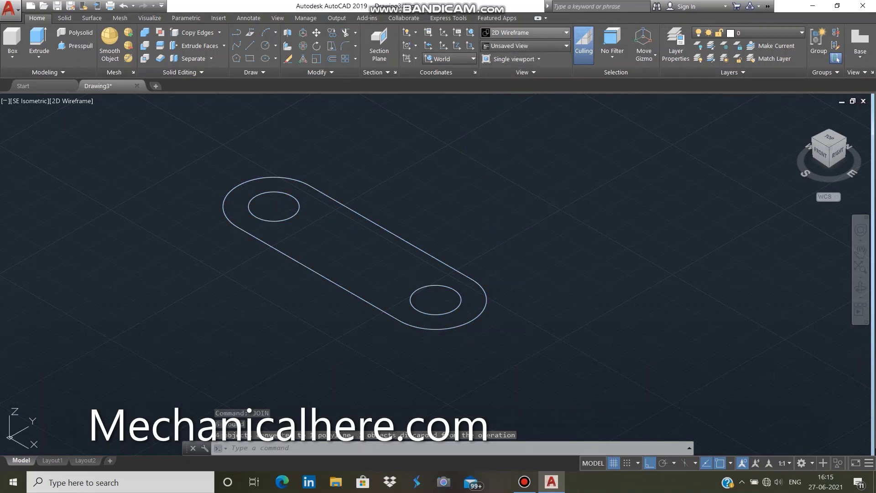
left_click(525, 33)
Apply the Shaded with edges style and try PRESSPULL on the slot, then cancel.
left_click(549, 93)
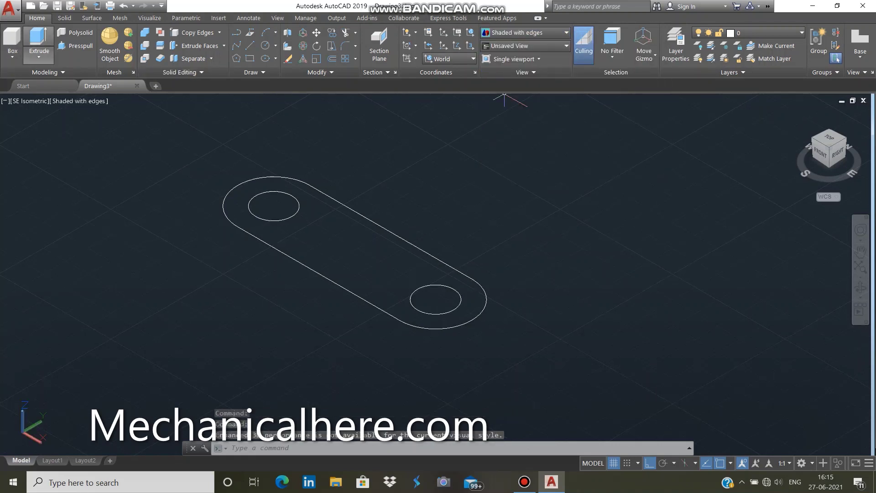
left_click(39, 41)
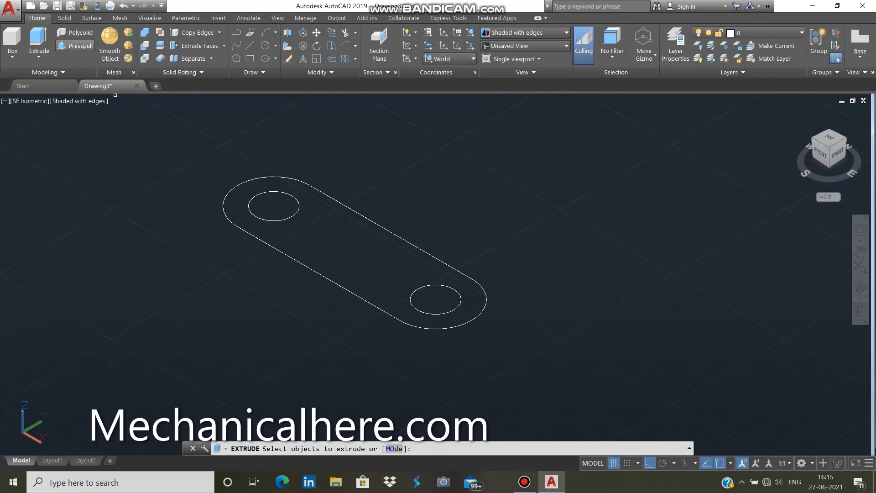
left_click(75, 45)
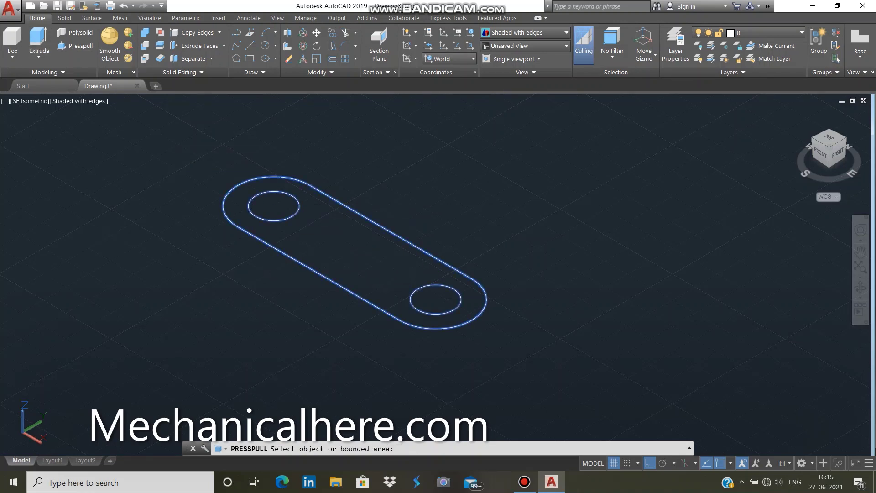
left_click(278, 242)
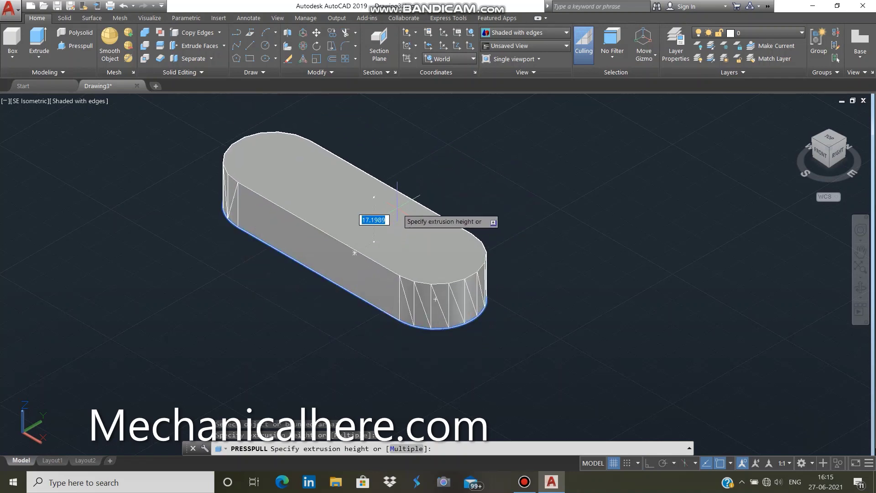
key("Escape")
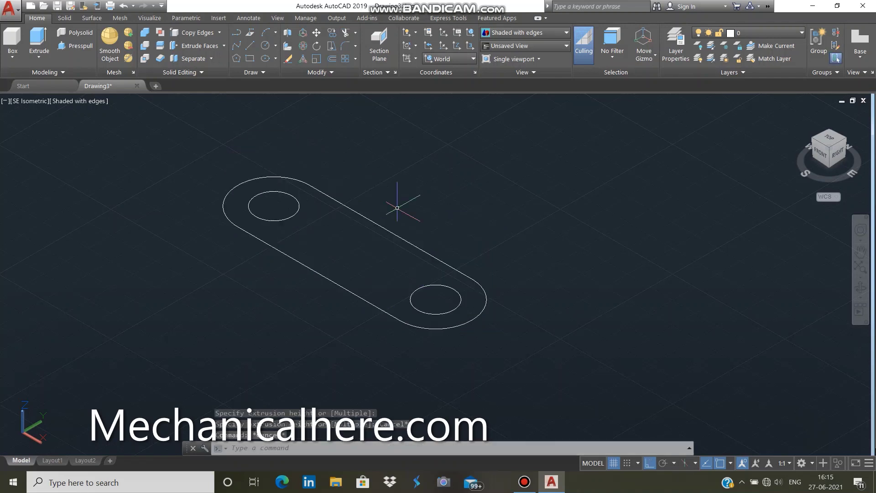
Select the slot outline for EXTRUDE, then cancel the extrusion.
left_click(38, 43)
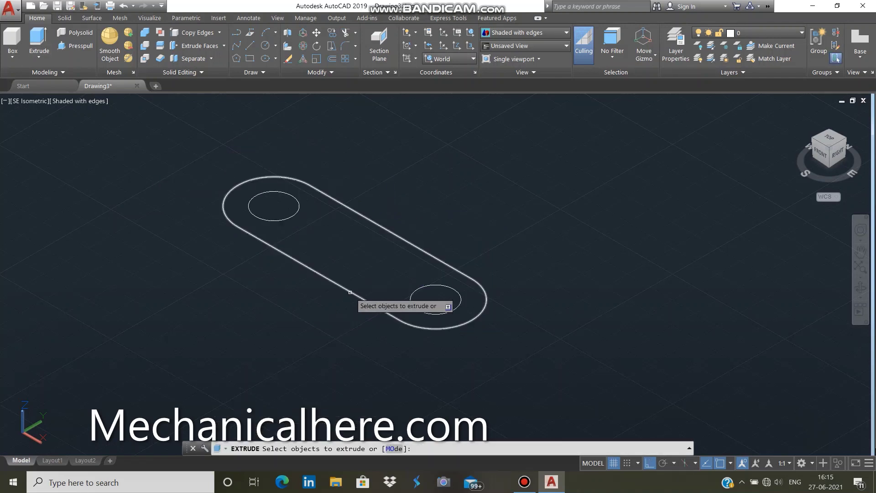
left_click(349, 292)
key("Return")
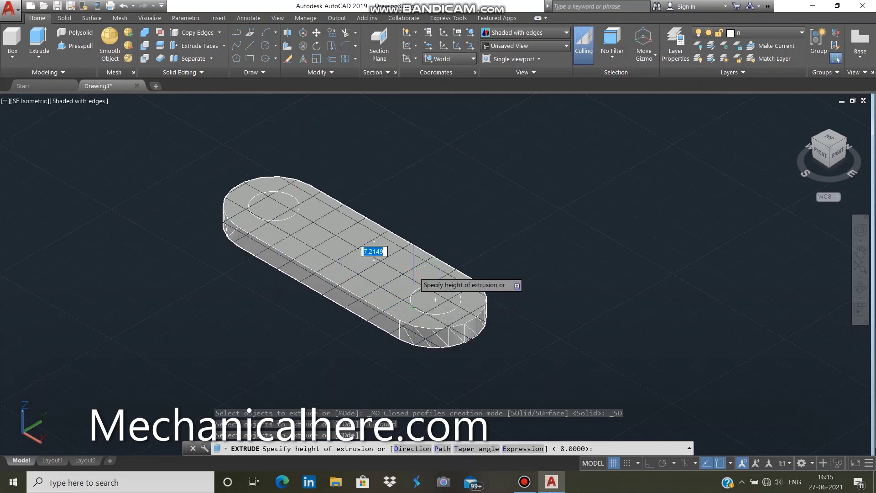
key("Escape")
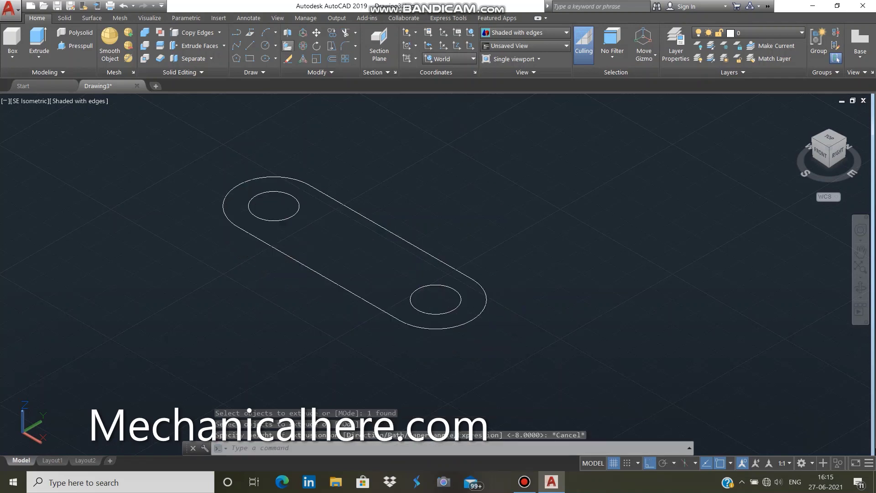
left_click(303, 58)
Press-pull the slot area 10 units into a solid plate with two holes.
left_click(76, 46)
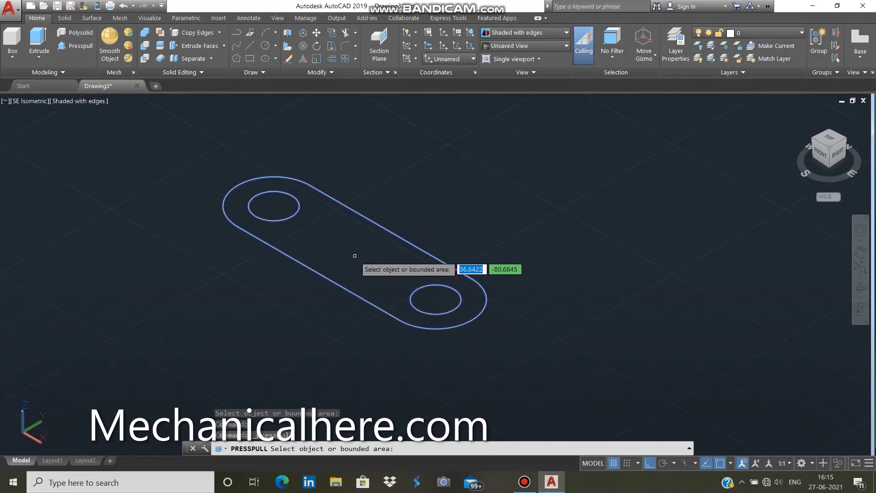
left_click(374, 241)
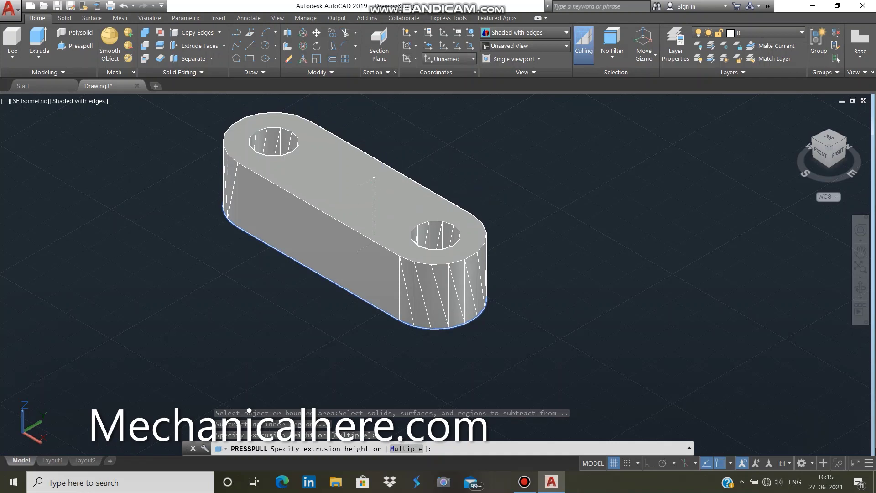
key("Return")
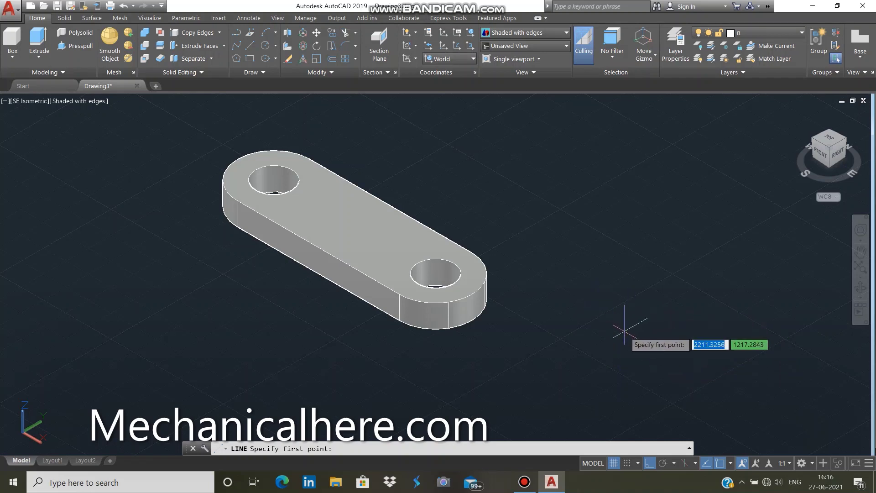
Draw a closed right triangle with LINE, legs 20 and 34, beside the plate.
left_click(625, 330)
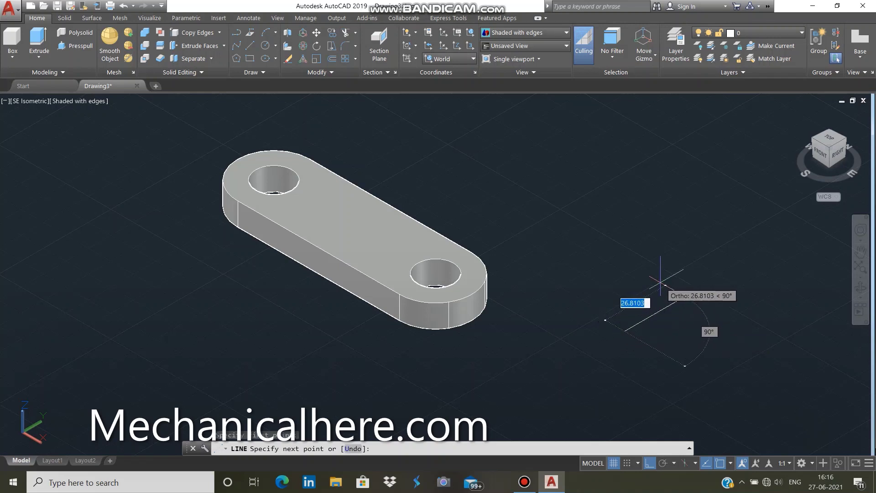
type("20")
key("Return")
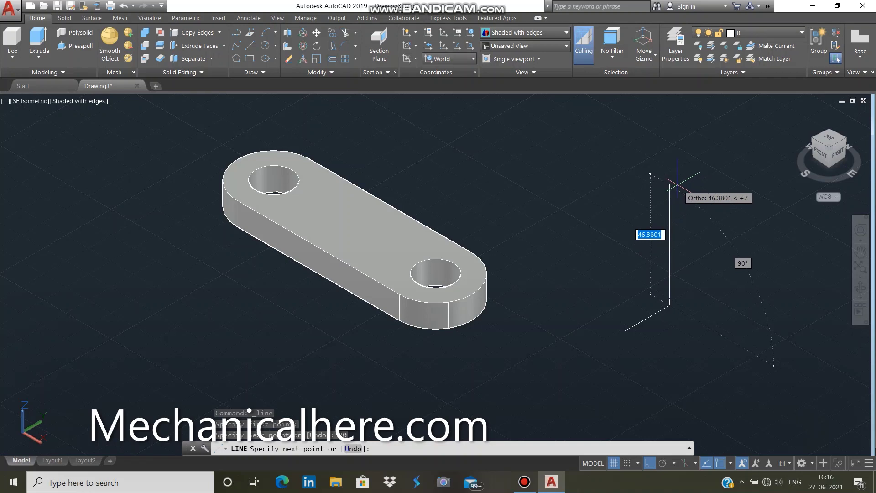
type("34")
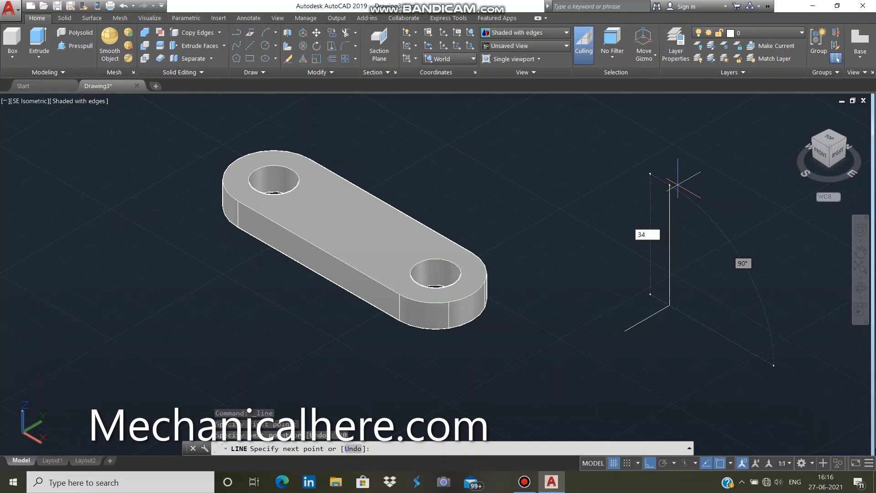
key("Return")
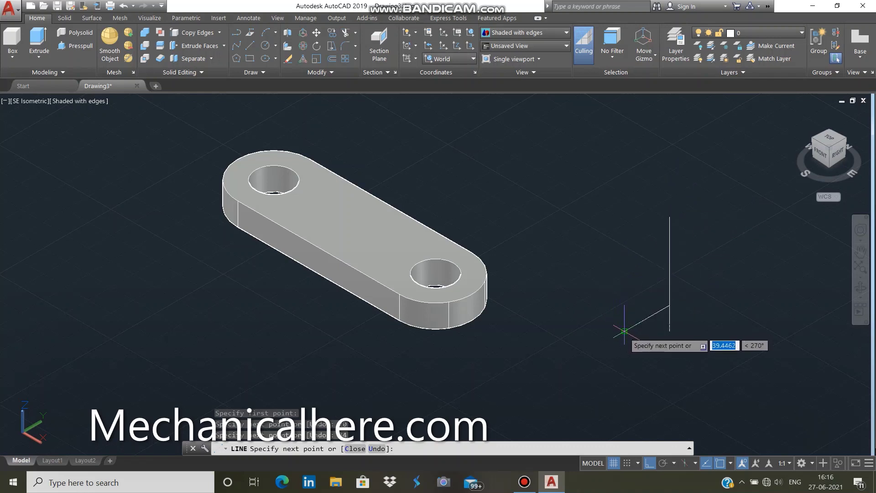
right_click(625, 276)
left_click(652, 282)
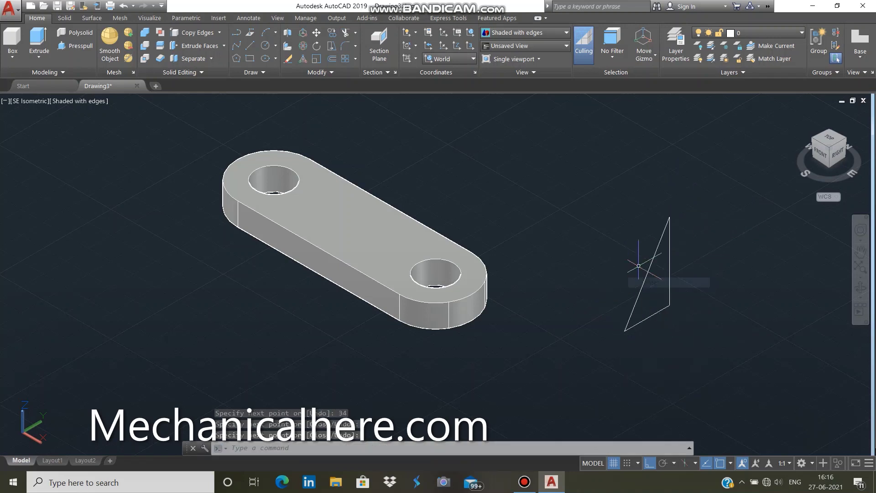
Join the triangle's three lines into a single polyline.
mouse_move(666, 186)
left_mouse_down()
mouse_move(557, 362)
mouse_move(704, 348)
mouse_move(718, 323)
left_mouse_up()
type("JO")
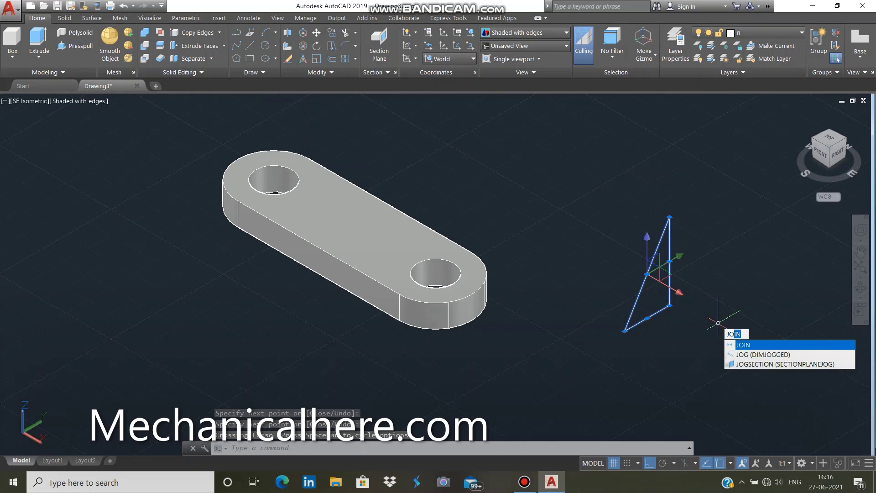
key("Return")
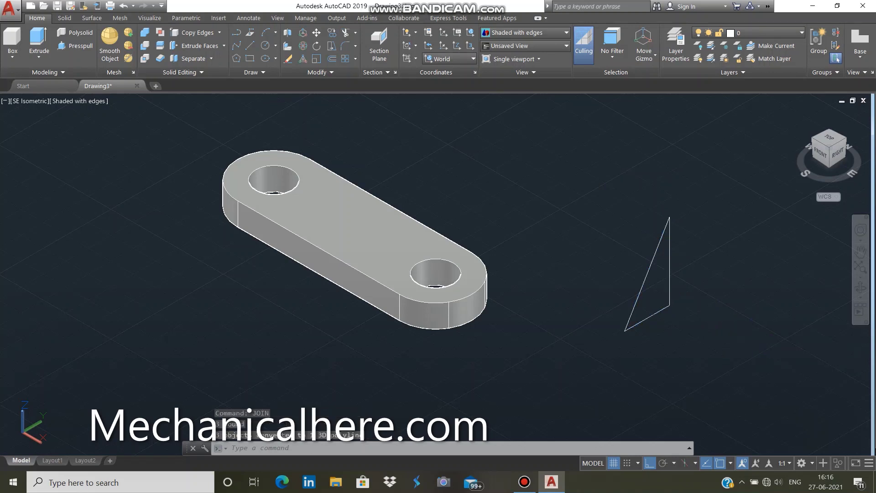
key("Escape")
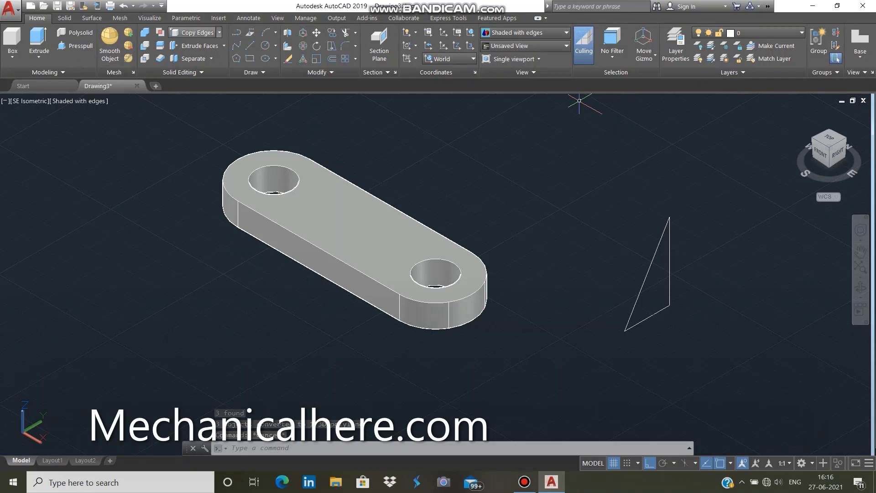
Begin a 3D move of the triangle, then cancel it.
left_click(302, 33)
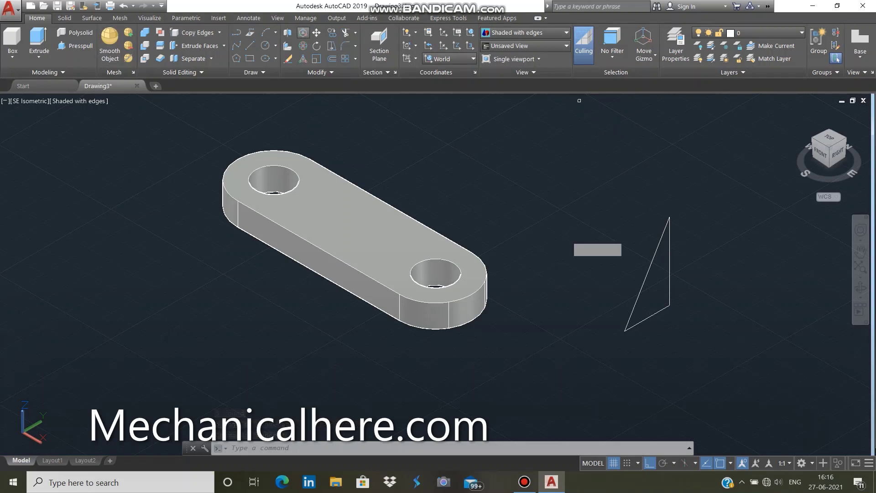
mouse_move(693, 181)
left_mouse_down()
mouse_move(609, 340)
mouse_move(676, 337)
left_mouse_up()
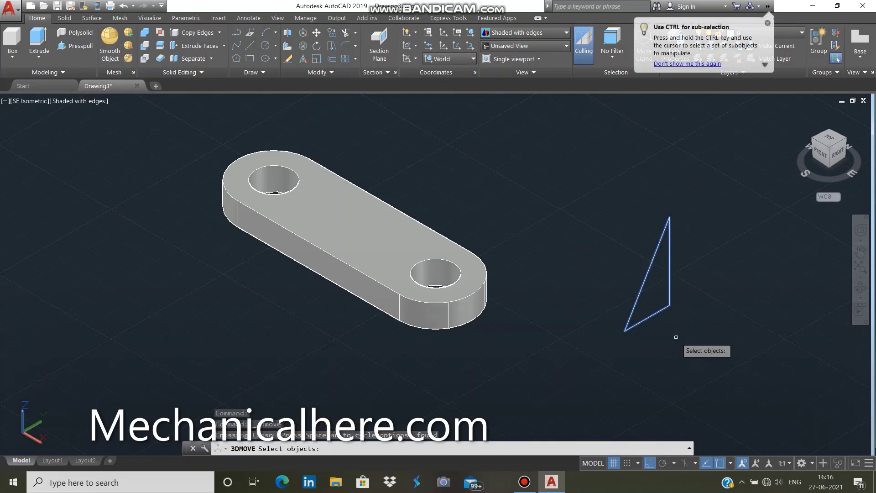
key("Return")
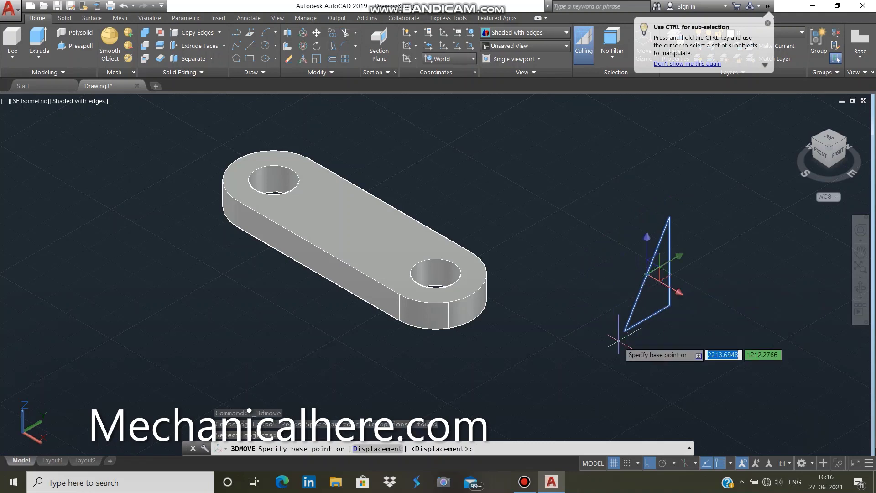
key("Escape")
Extrude the triangle profile 16 units into a wedge solid.
left_click(39, 39)
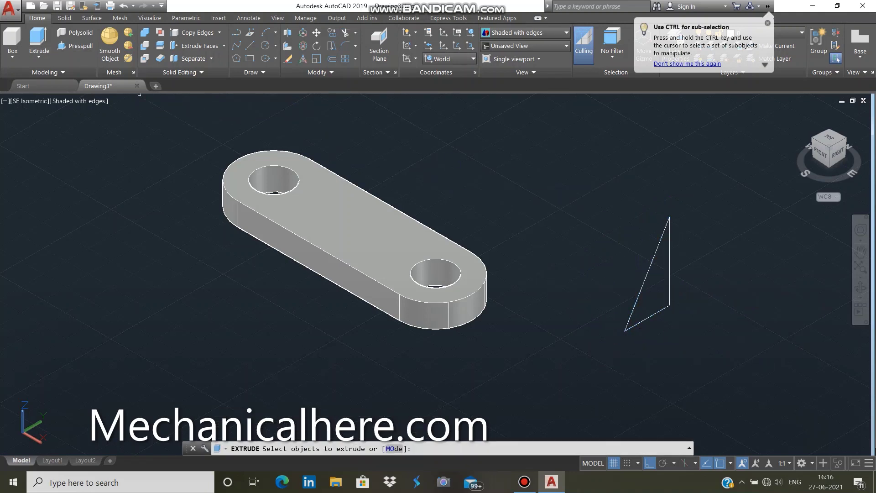
left_click(669, 265)
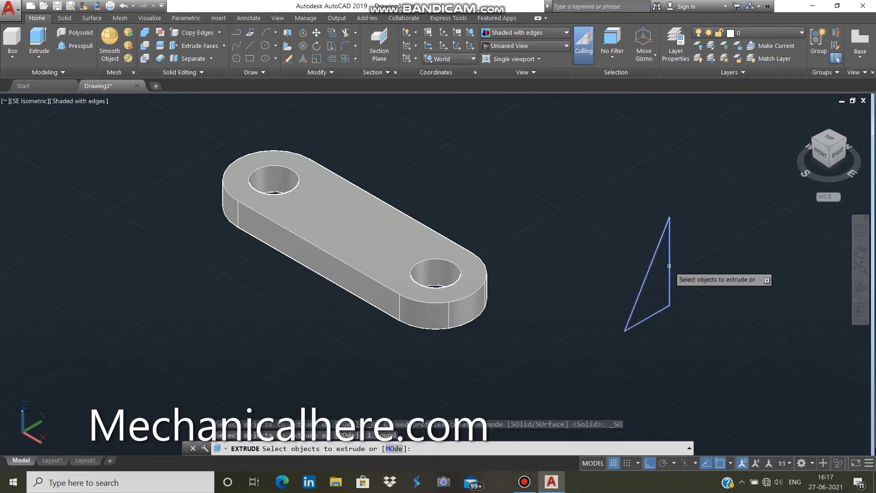
key("Return")
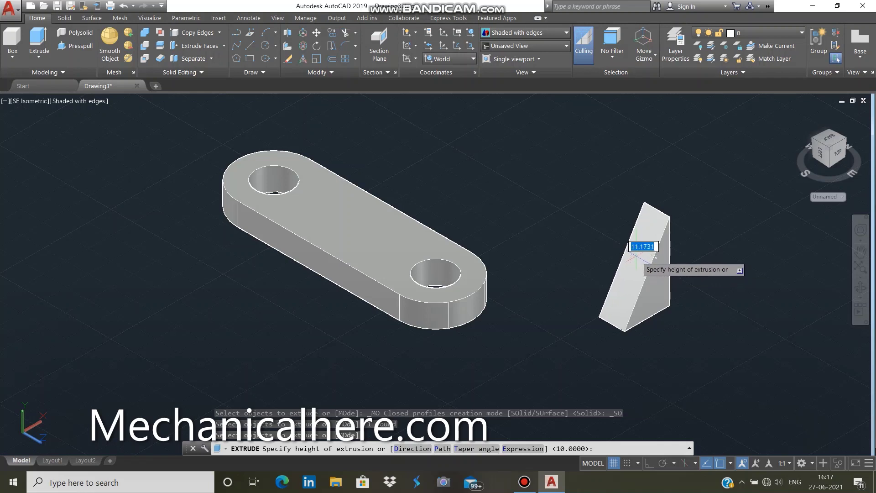
key("Return")
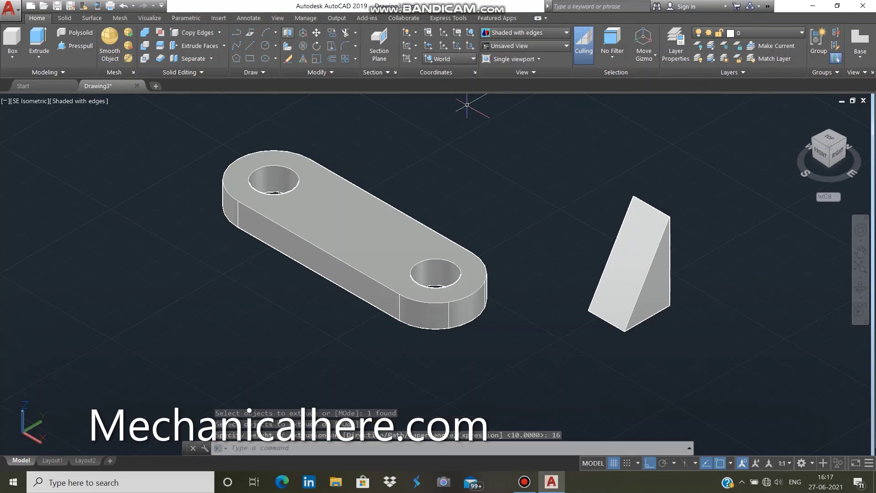
type("3m")
key("Return")
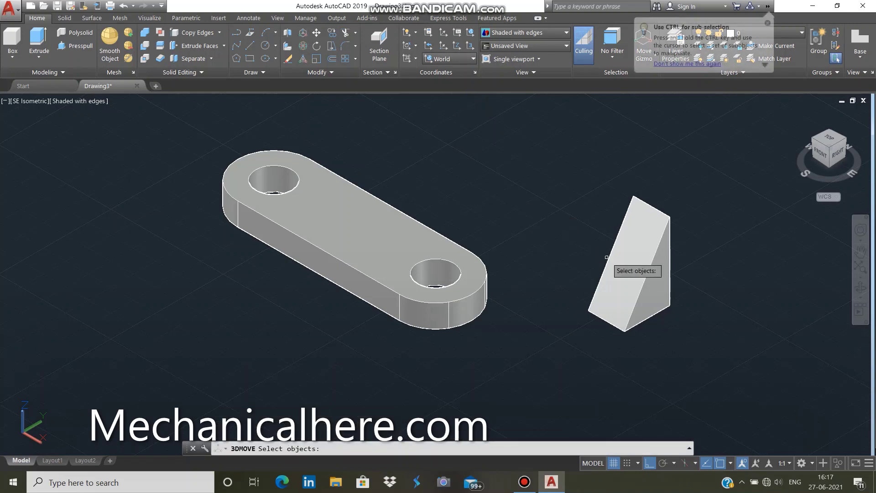
Move the wedge by its bottom corner onto the plate's middle, between the two holes.
left_click(650, 276)
key("Return")
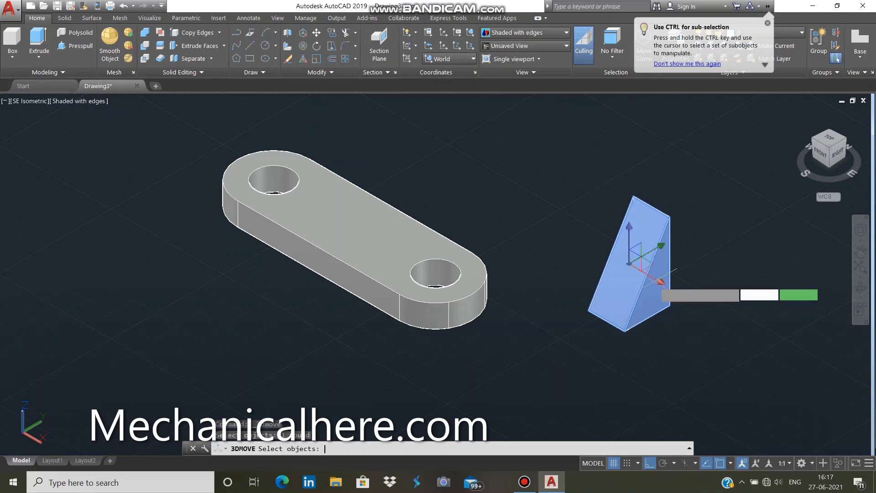
left_click(607, 321)
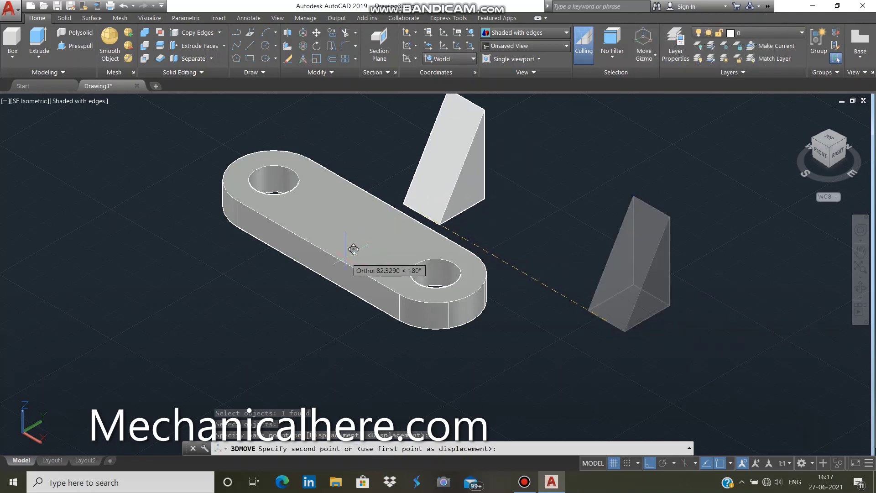
left_click(327, 238)
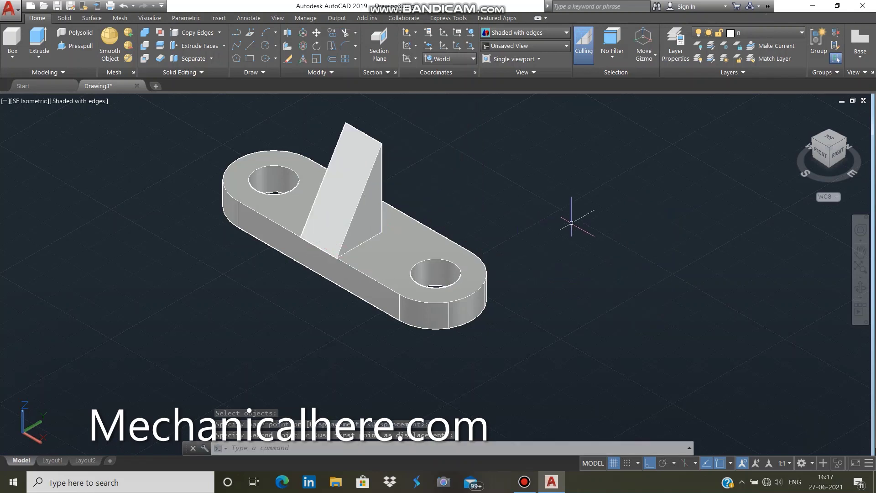
scroll(568, 224, "down", 3)
scroll(566, 225, "up", 2)
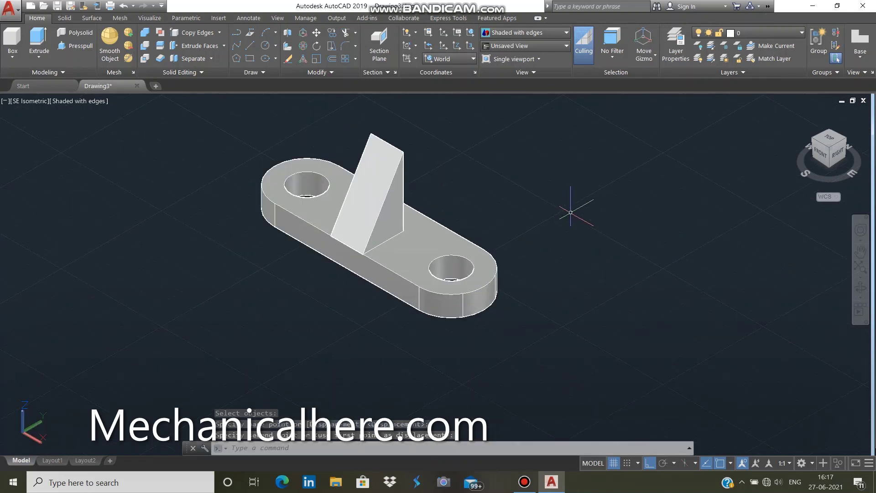
scroll(575, 202, "up", 2)
scroll(573, 196, "down", 3)
scroll(593, 196, "down", 2)
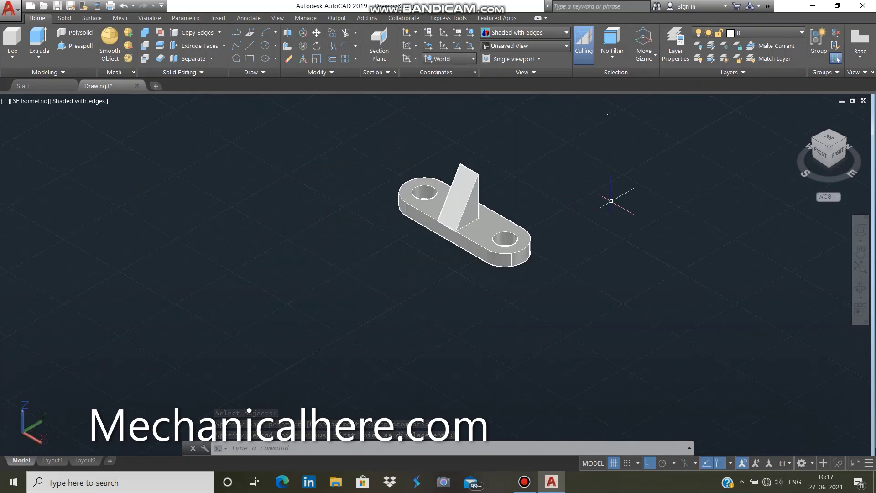
scroll(674, 211, "up", 2)
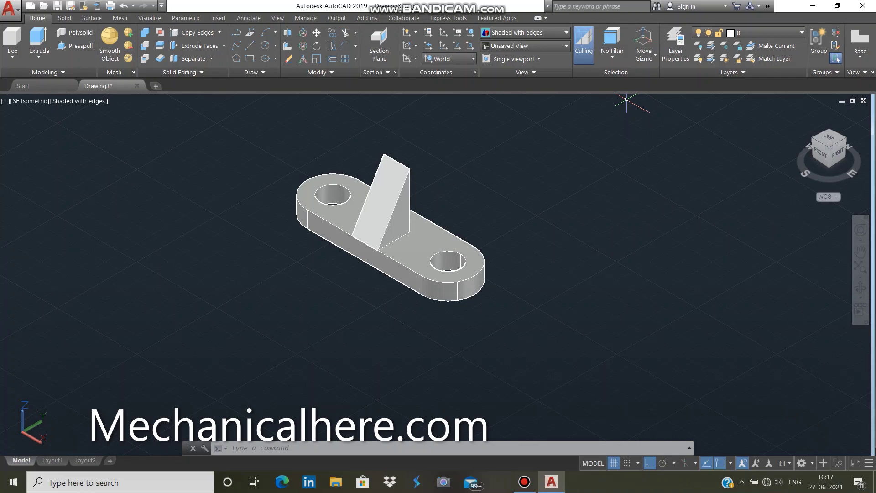
type("LINE")
key("Return")
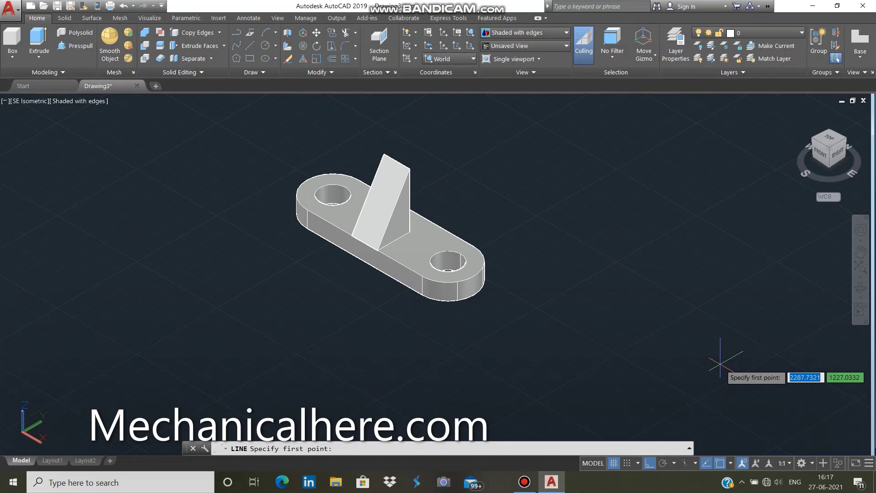
Draw a 48 by 12 rectangular outline with LINE beside the bracket.
left_click(552, 241)
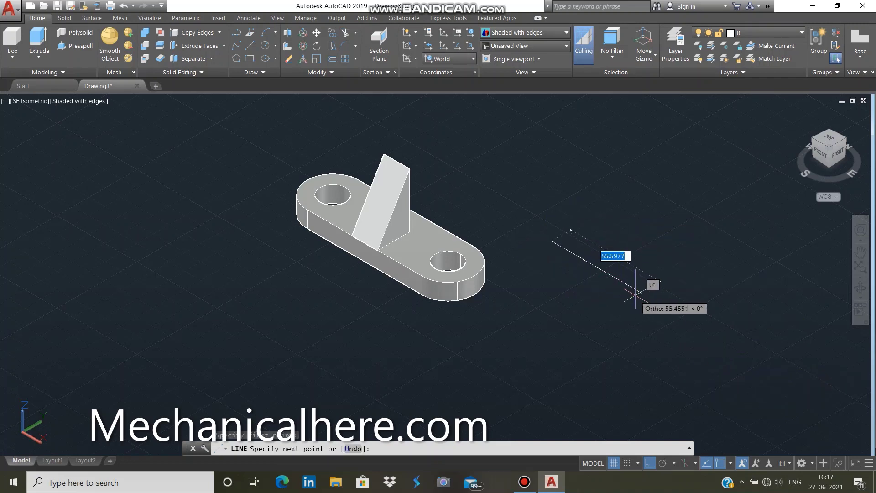
type("8")
key("Return")
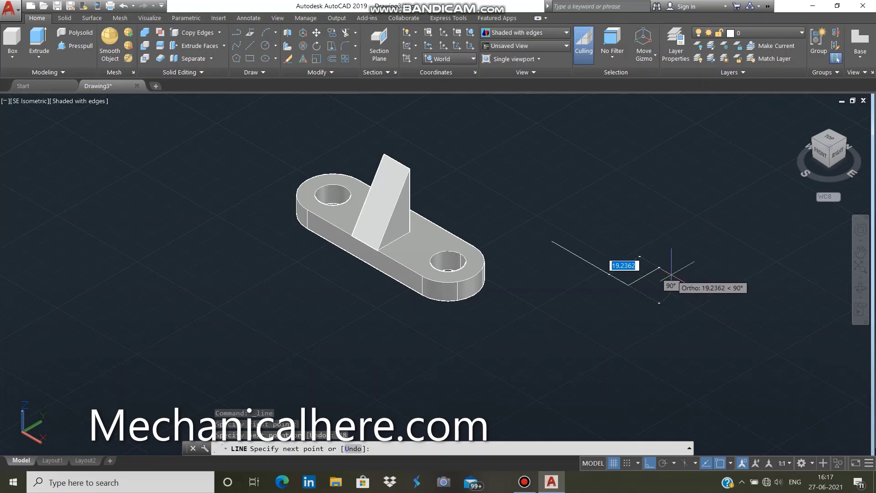
type("2")
key("Return")
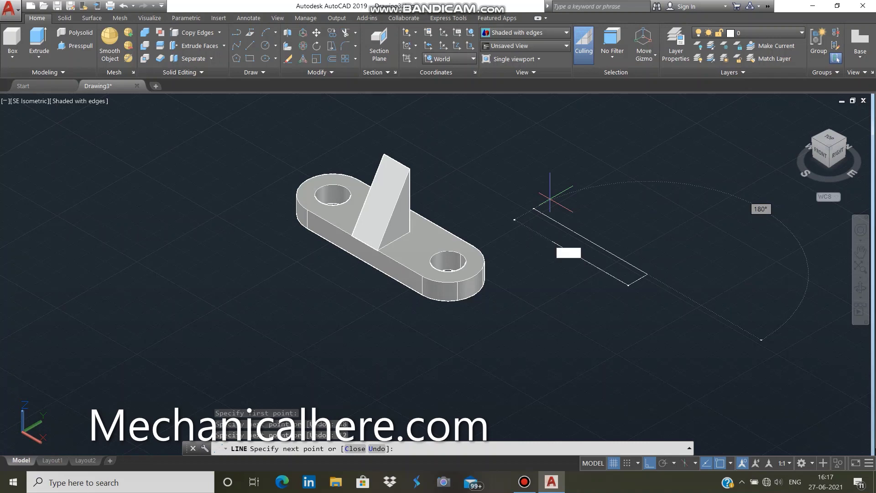
type("48")
key("Return")
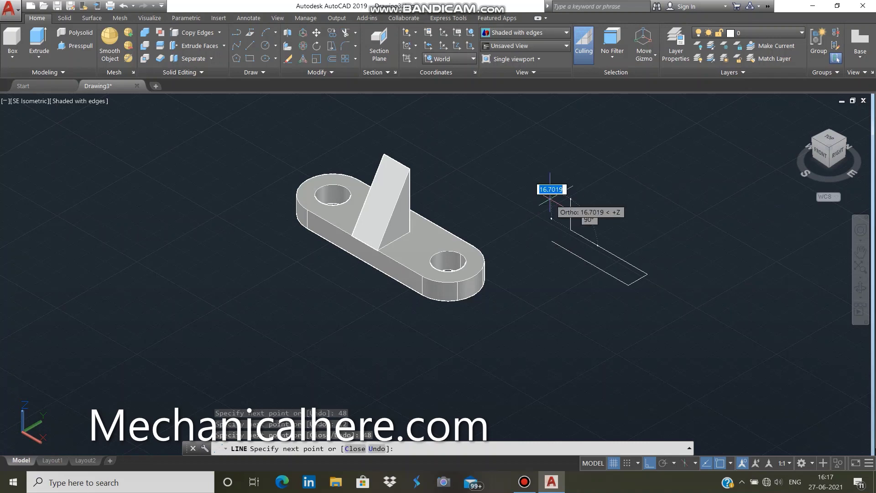
right_click(563, 212)
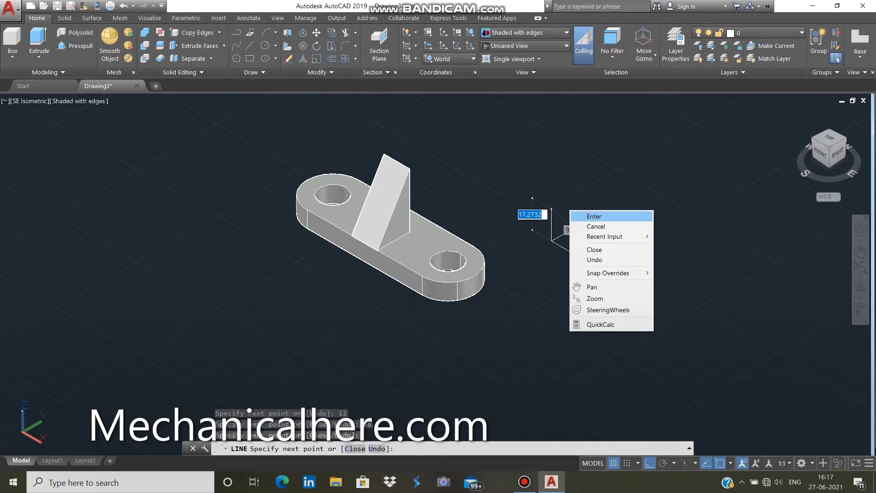
left_click(578, 218)
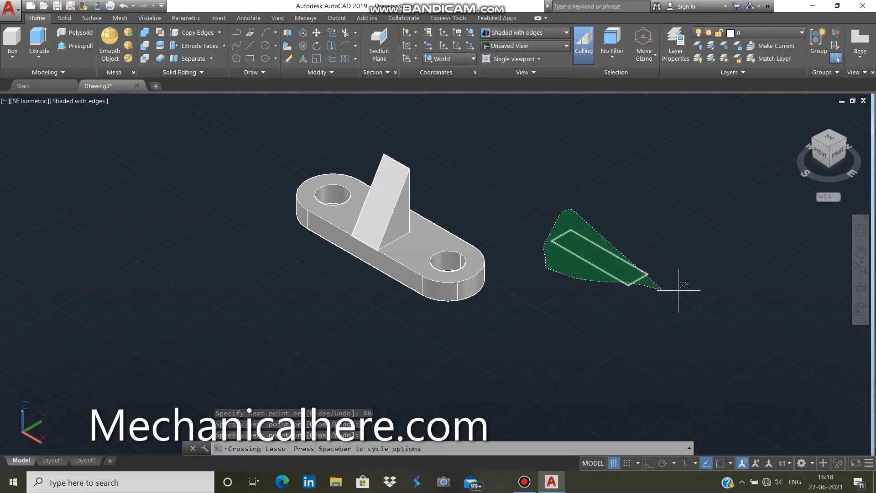
Join the rectangle's four lines into one polyline.
left_click_drag(561, 211, 680, 288)
type("jo")
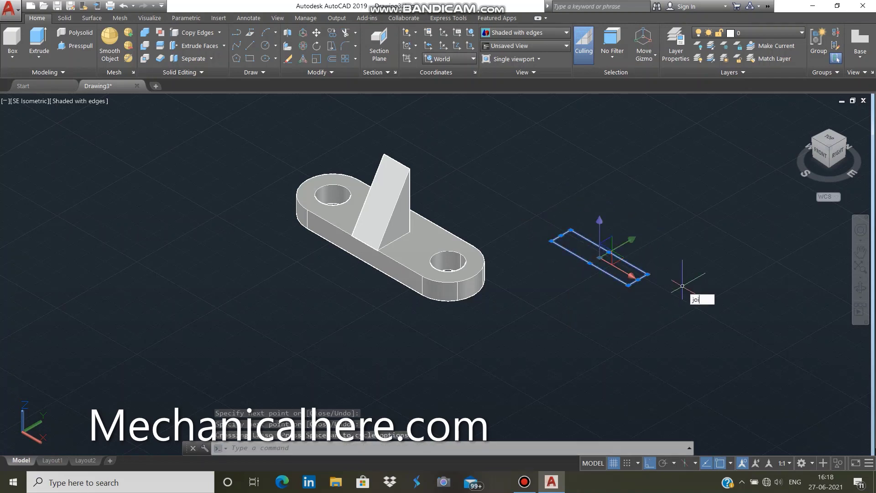
type("n")
key("Return")
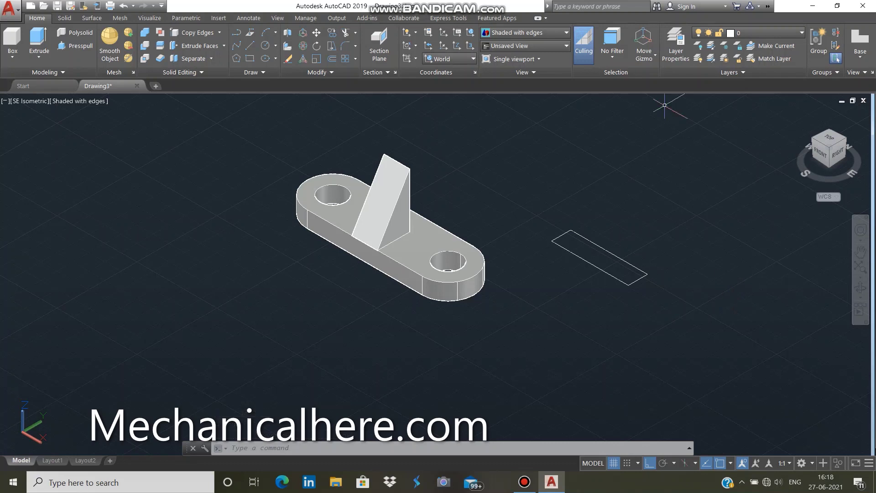
Extrude the 48 by 12 rectangle 34 units into a box solid.
left_click(302, 33)
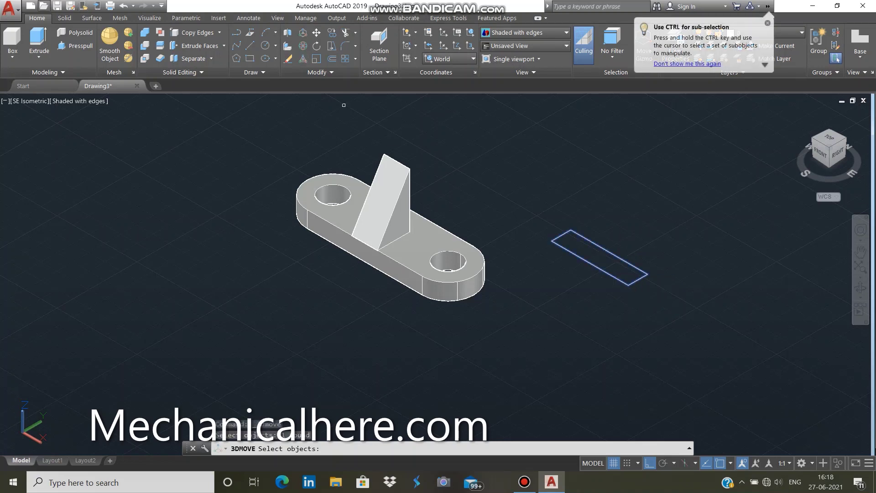
left_click(39, 40)
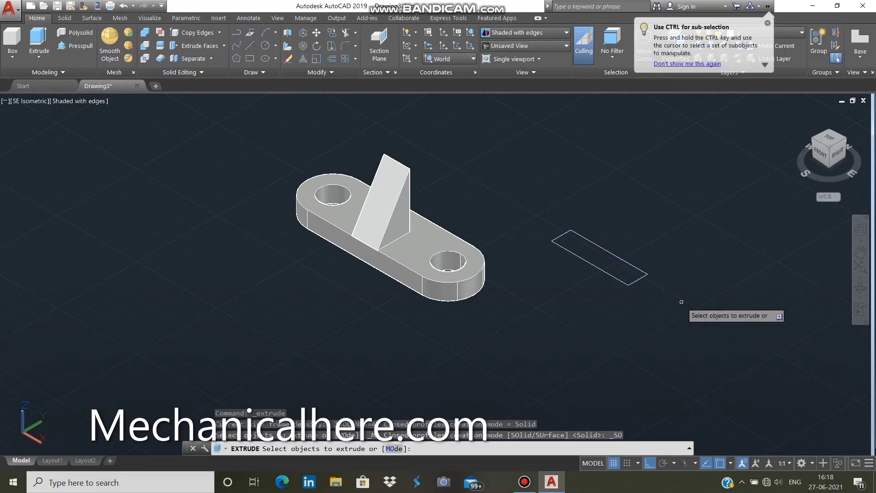
left_click(642, 277)
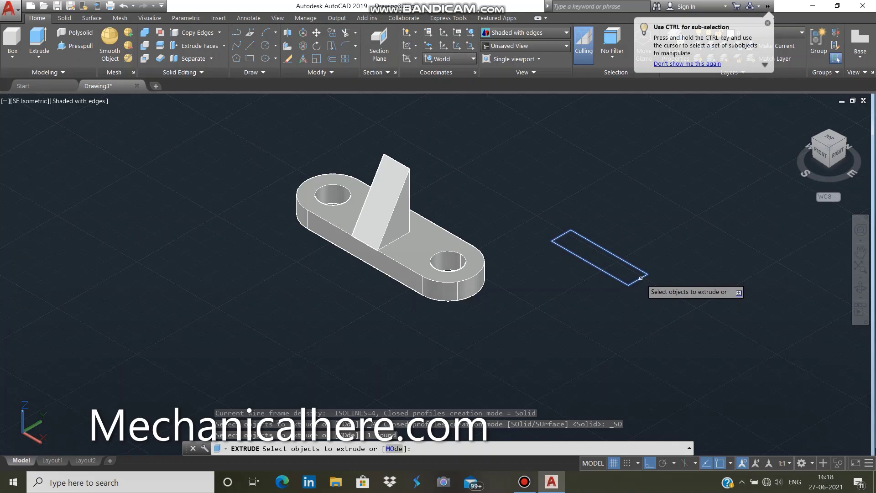
key("Return")
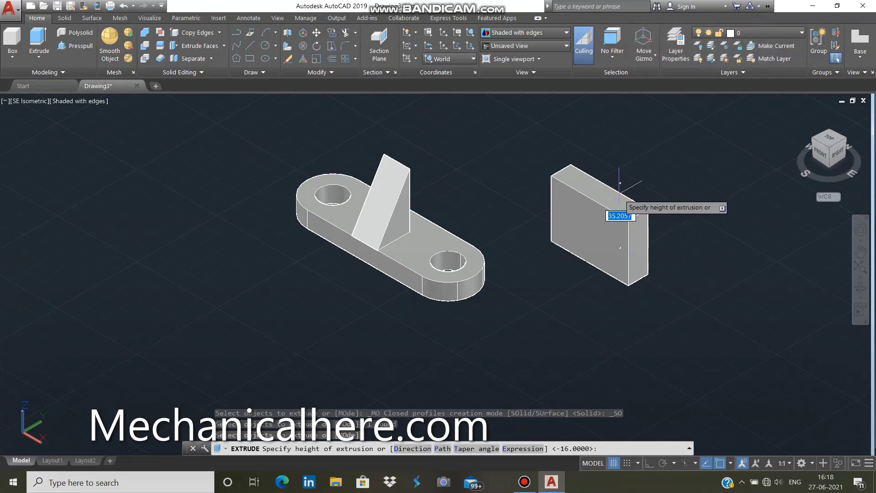
type("34")
key("Return")
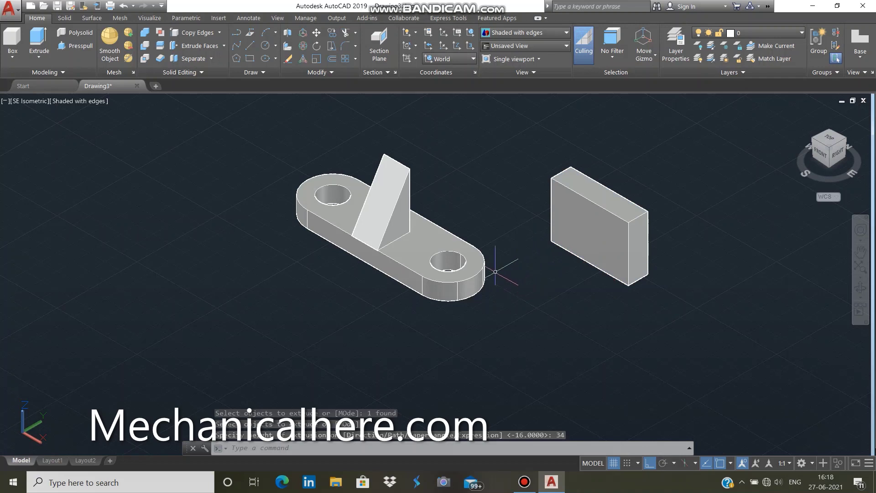
key("Escape")
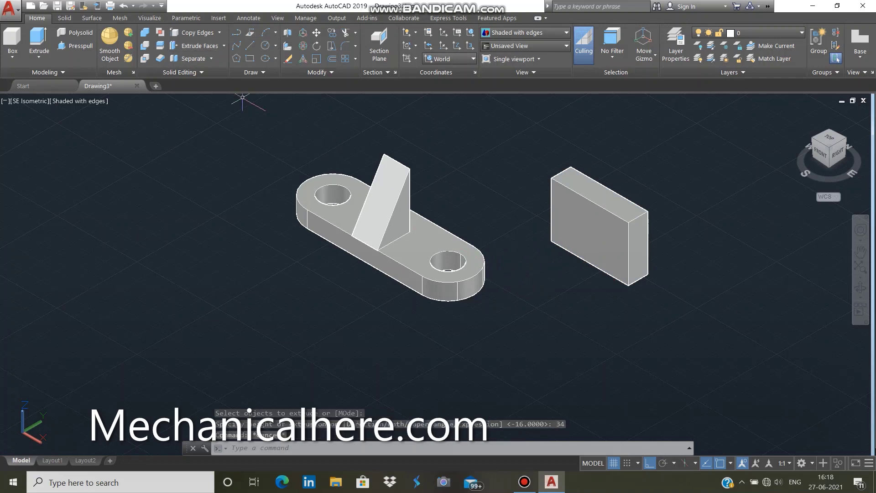
left_click(303, 33)
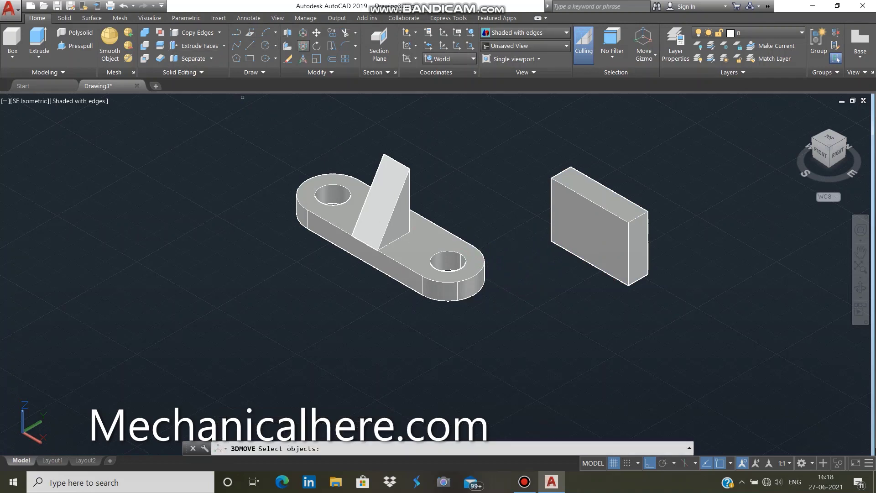
left_click(563, 236)
key("Return")
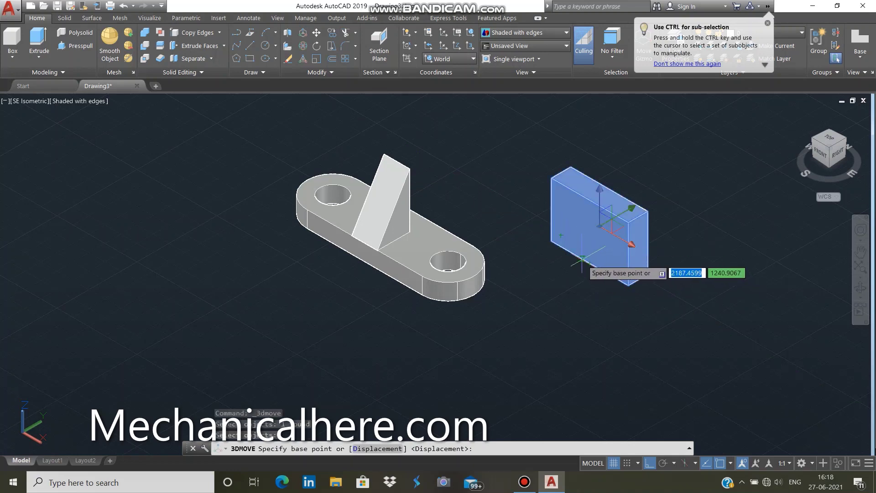
scroll(584, 263, "up", 3)
scroll(583, 259, "up", 1)
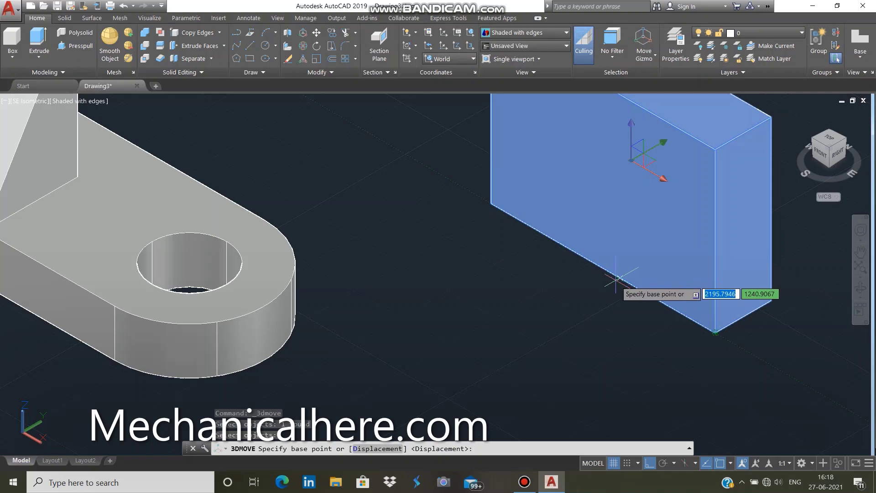
key("Escape")
scroll(535, 333, "down", 4)
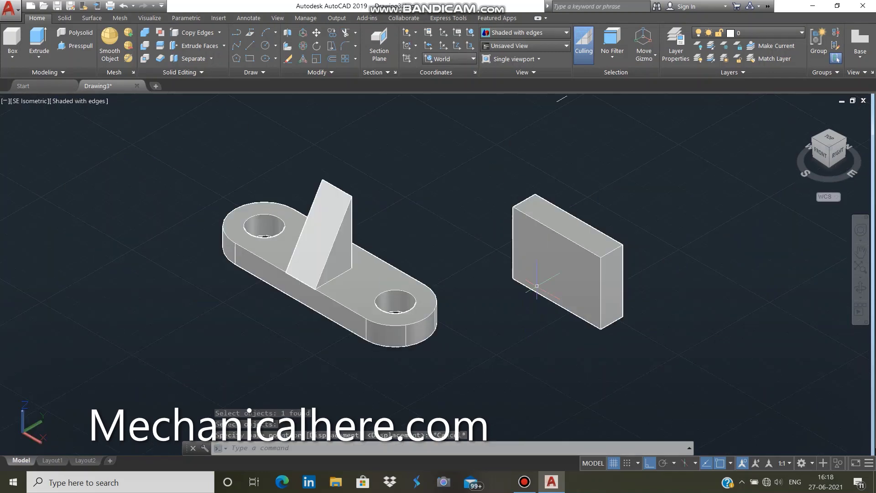
scroll(542, 292, "up", 3)
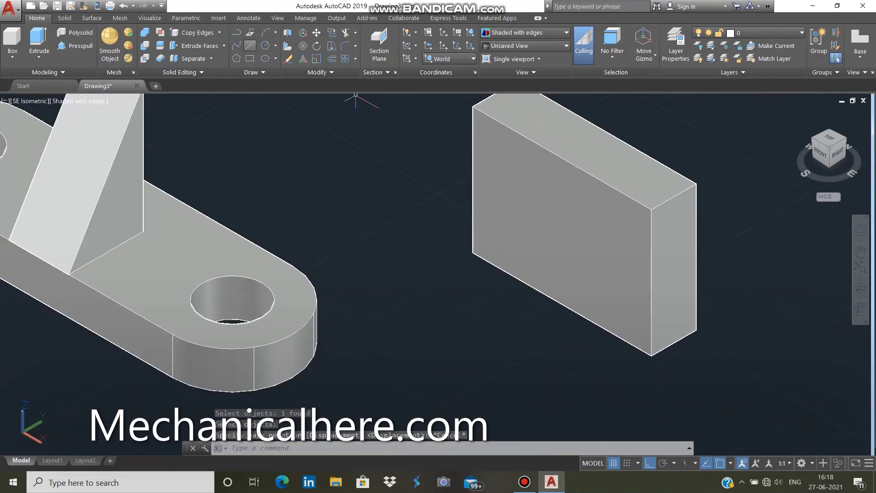
left_click(249, 45)
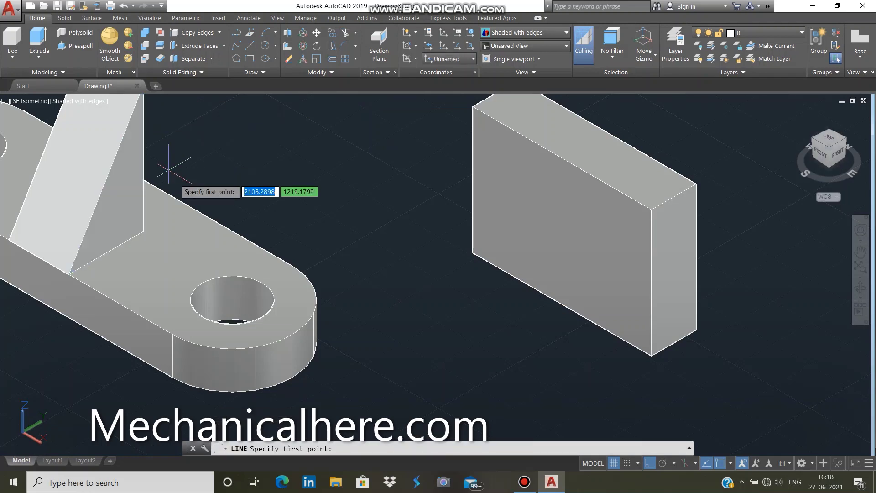
scroll(386, 265, "down", 2)
scroll(521, 346, "down", 2)
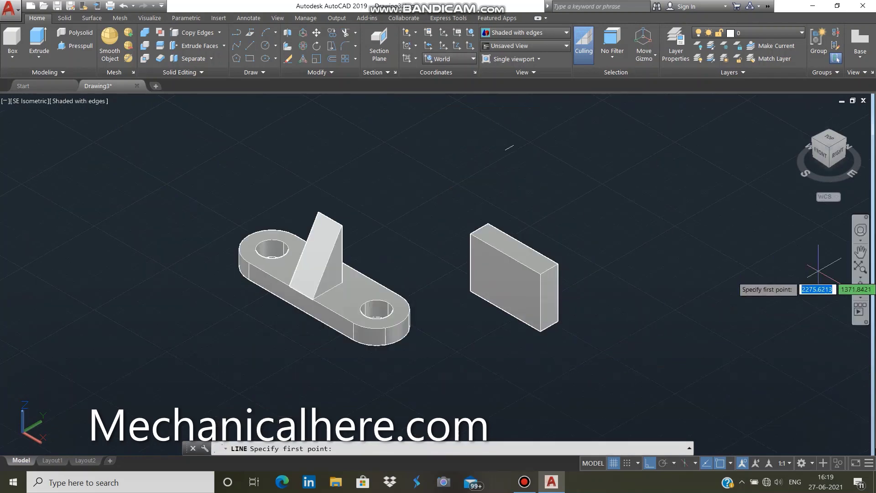
Orbit and pan to a low right-side view of the bracket and block.
left_click(861, 287)
left_click_drag(493, 360, 447, 356)
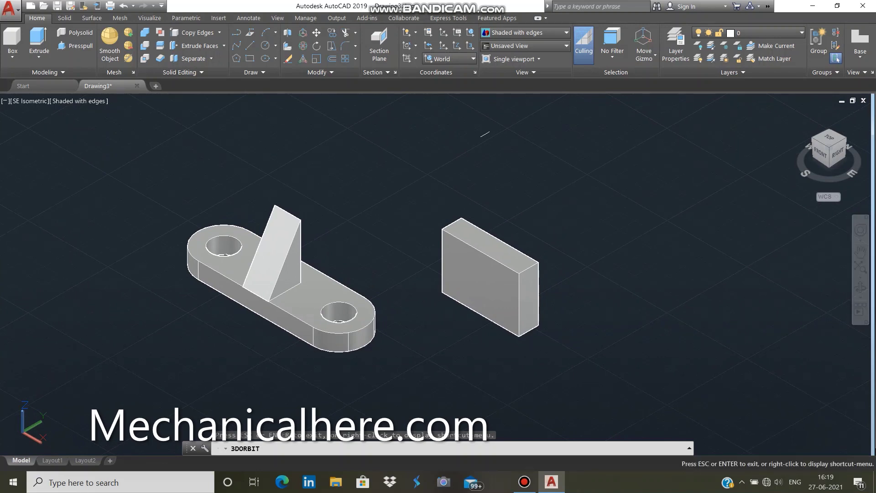
left_click_drag(460, 360, 437, 358)
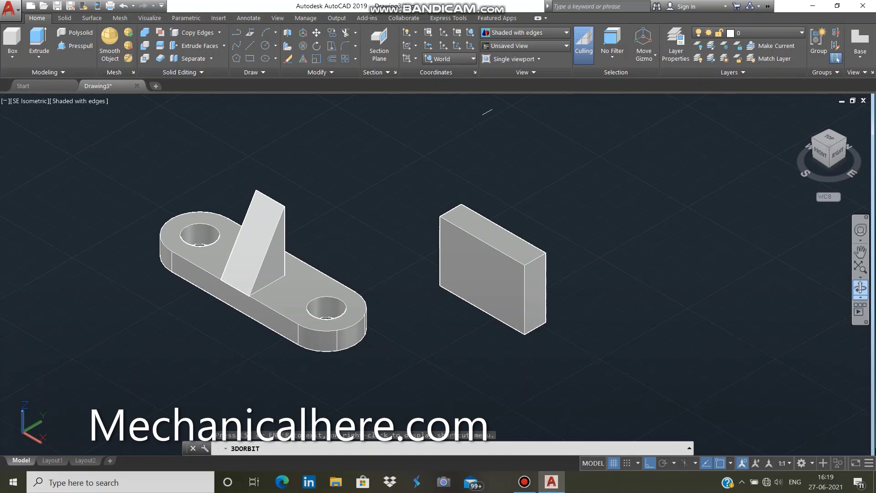
middle_click_drag(700, 326, 618, 327)
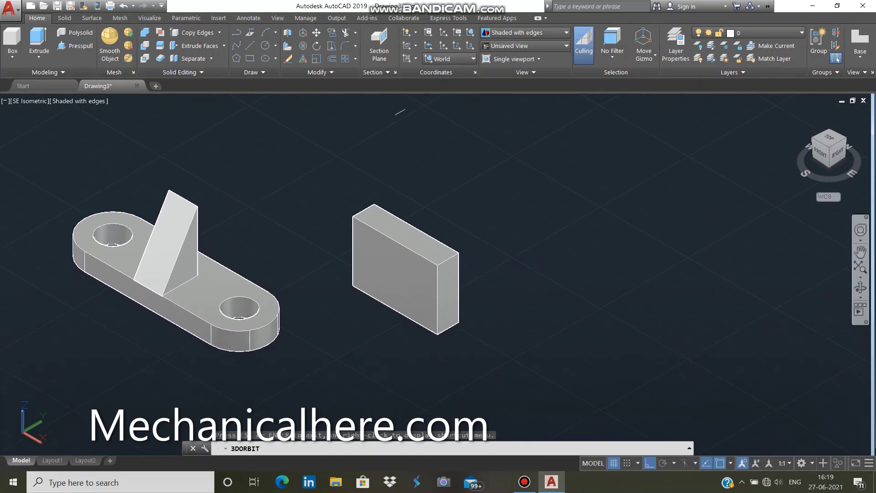
mouse_move(400, 111)
left_mouse_down()
mouse_move(747, 238)
mouse_move(768, 197)
left_mouse_up()
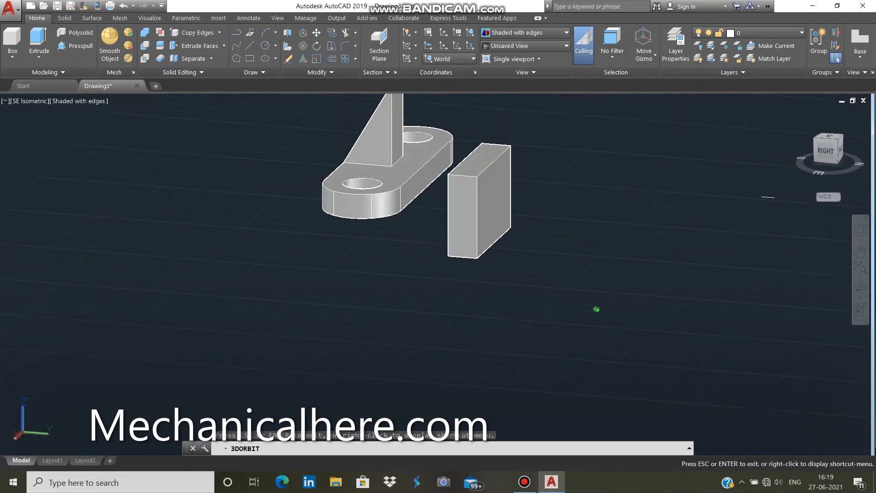
scroll(401, 229, "up", 3)
mouse_move(401, 229)
middle_mouse_down()
mouse_move(414, 318)
mouse_move(489, 382)
middle_mouse_up()
left_click_drag(410, 379, 485, 380)
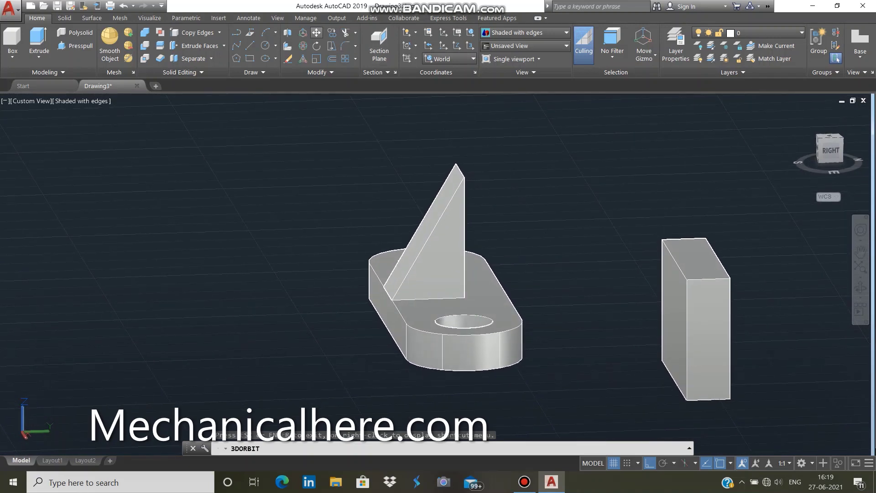
Move the block by its bottom corner onto the base plate against the wedge rib.
left_click(302, 33)
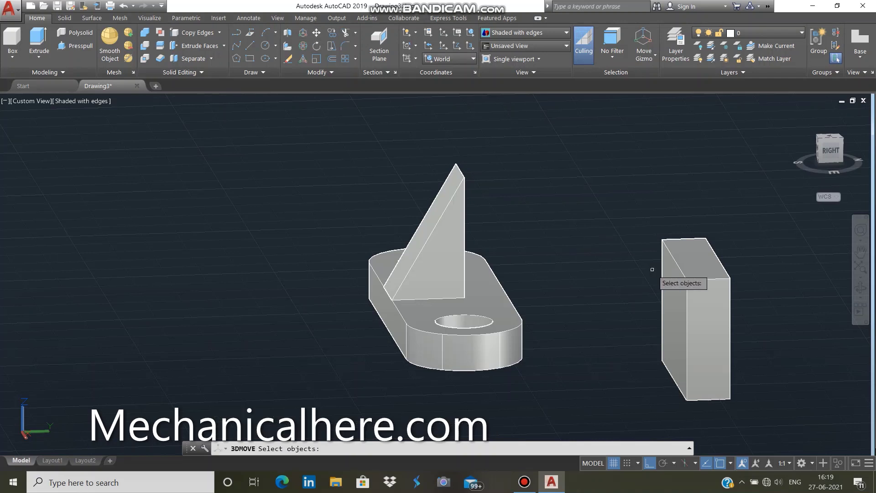
left_click(692, 294)
key("Return")
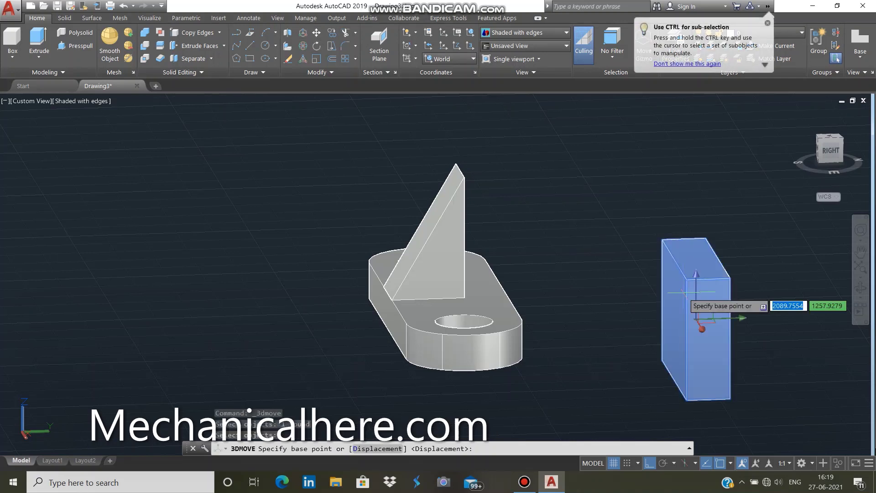
left_click(674, 380)
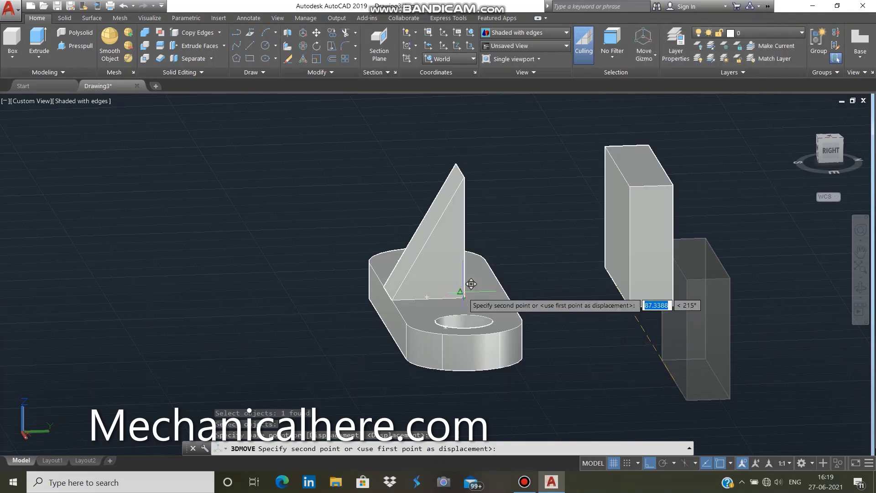
left_click(461, 291)
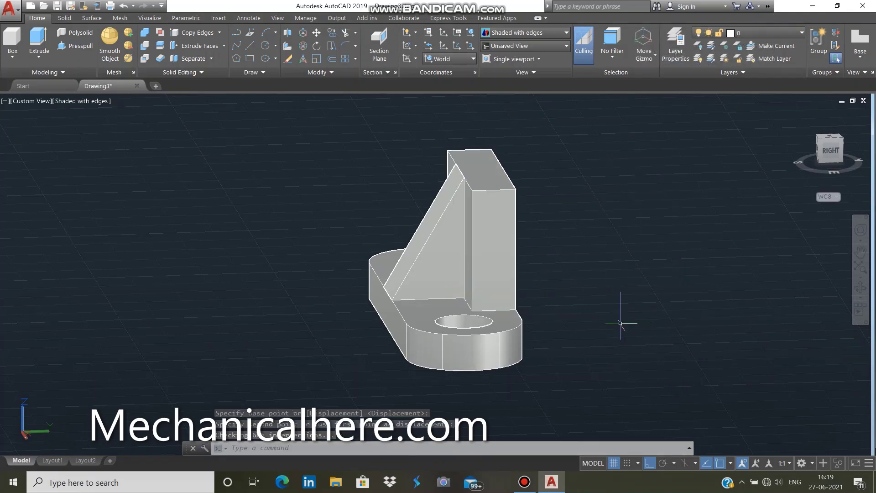
left_click_drag(611, 308, 602, 307)
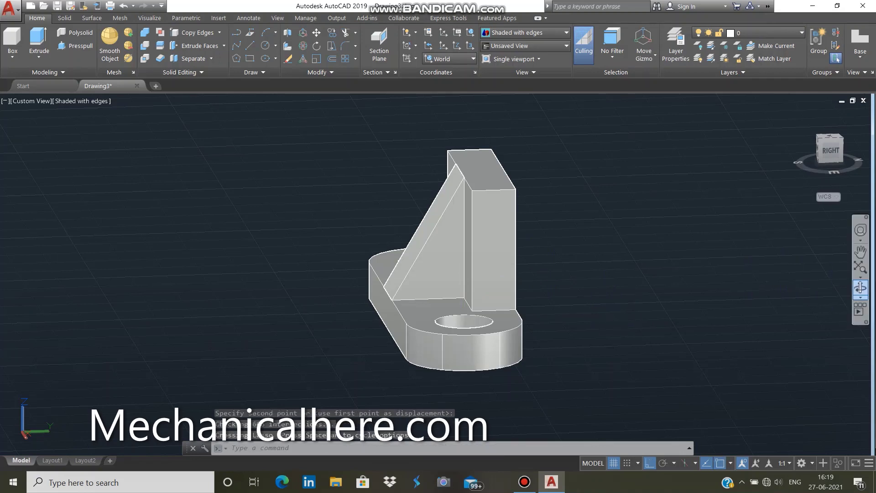
left_click(860, 288)
Switch from the orbited view to the SE Isometric preset view.
mouse_move(748, 295)
left_mouse_down()
mouse_move(712, 292)
mouse_move(776, 295)
left_mouse_up()
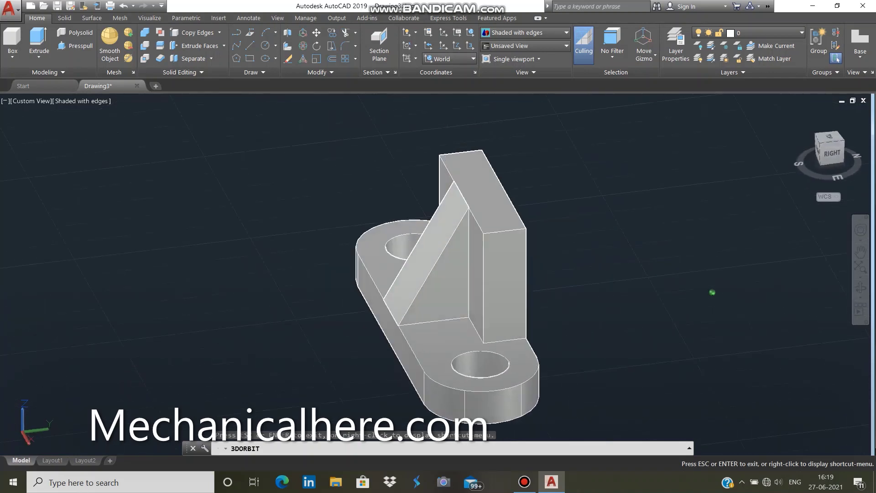
scroll(832, 257, "down", 1)
scroll(831, 257, "down", 1)
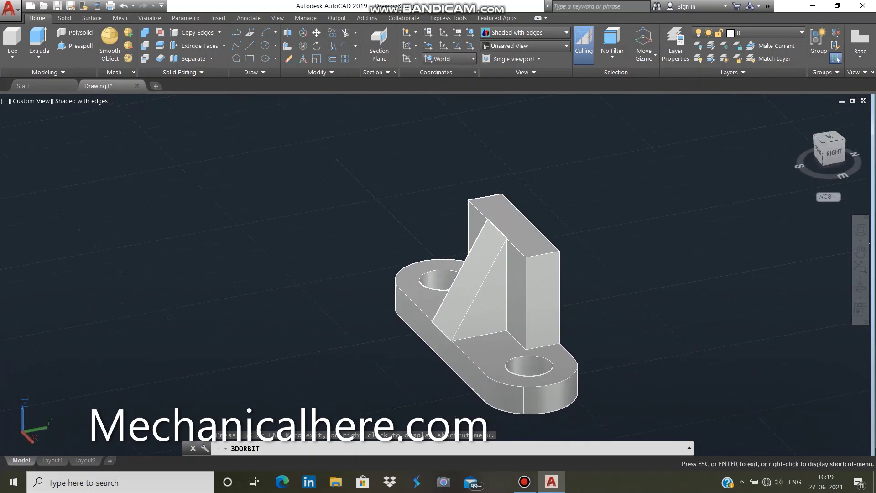
scroll(831, 257, "down", 1)
scroll(832, 257, "down", 1)
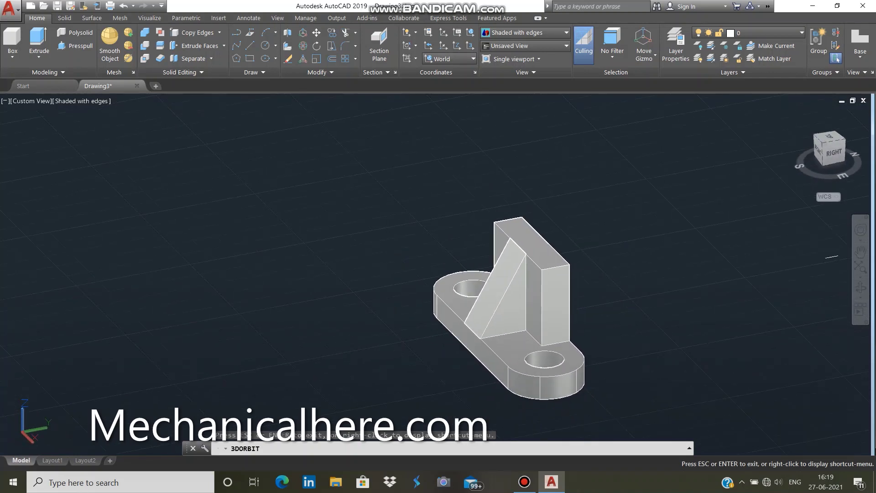
key("Escape")
left_click(32, 101)
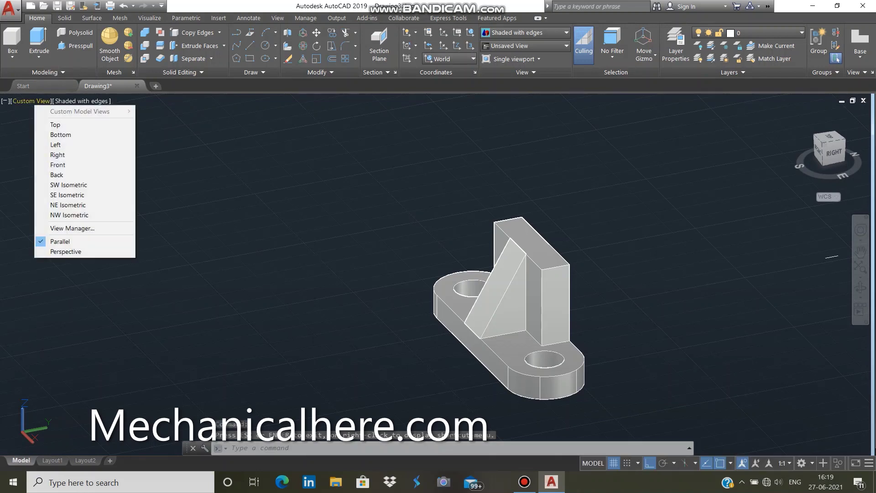
left_click(67, 195)
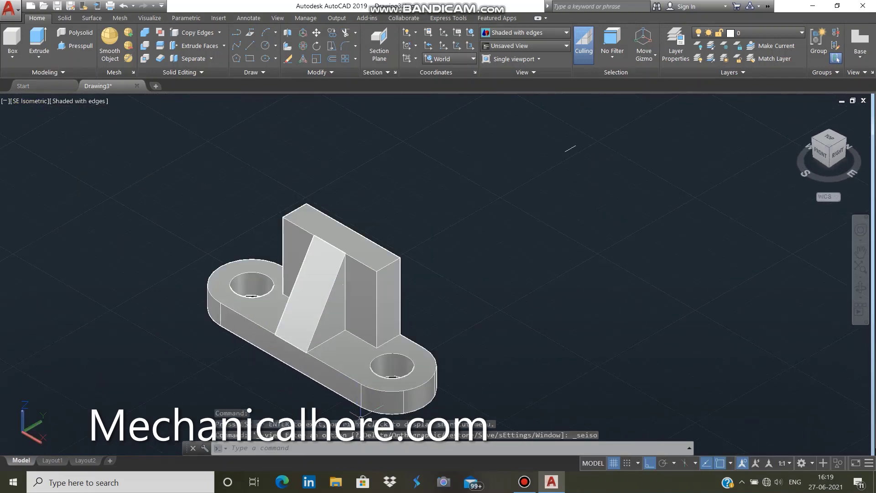
scroll(524, 245, "down", 3)
scroll(494, 303, "down", 1)
scroll(519, 260, "up", 2)
scroll(548, 192, "up", 3)
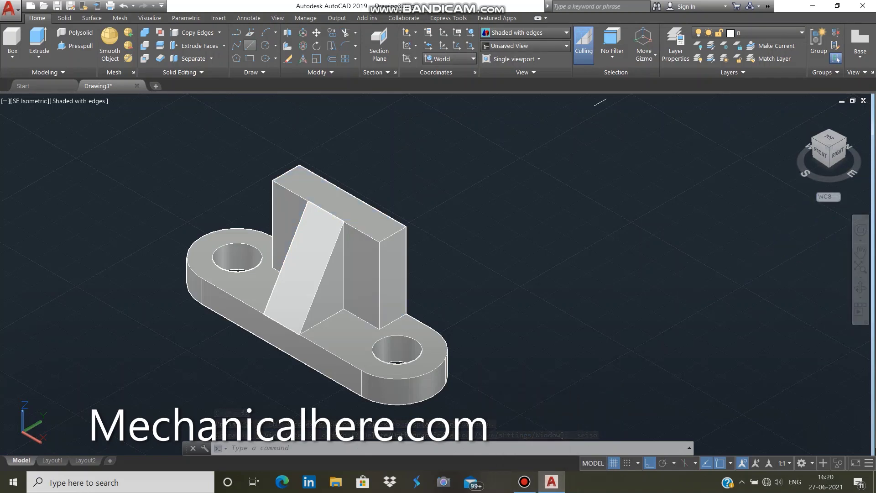
Draw a closed outline with edges 48, 41 and 48 right of the bracket.
type("l")
key("Return")
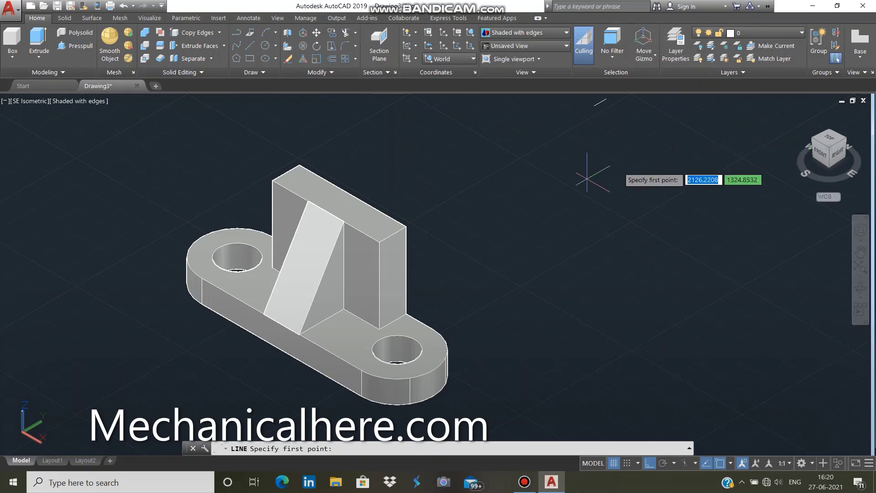
left_click(505, 223)
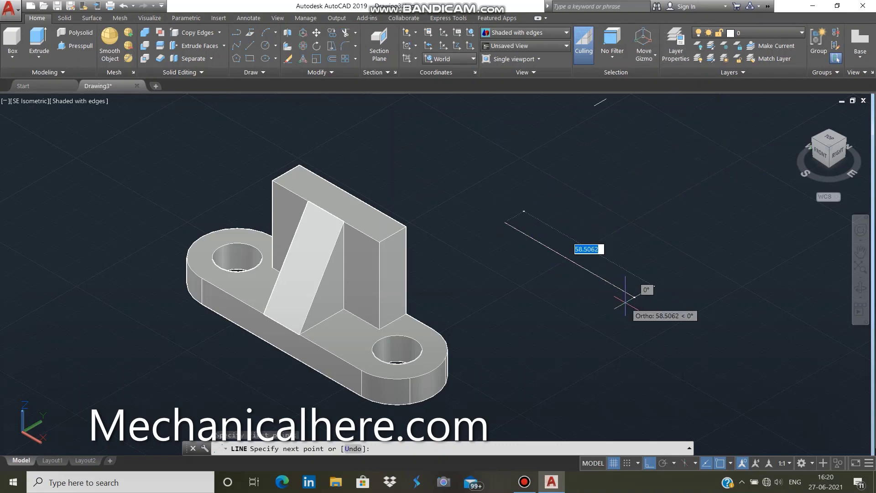
type("48")
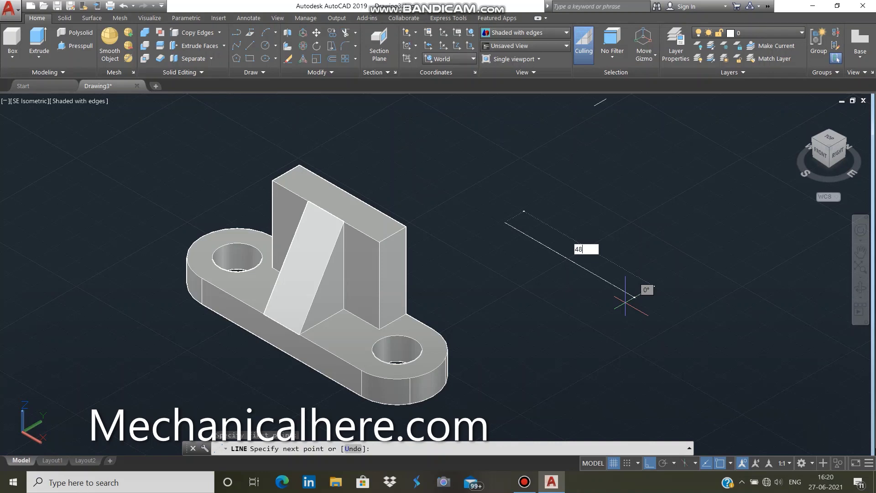
key("Return")
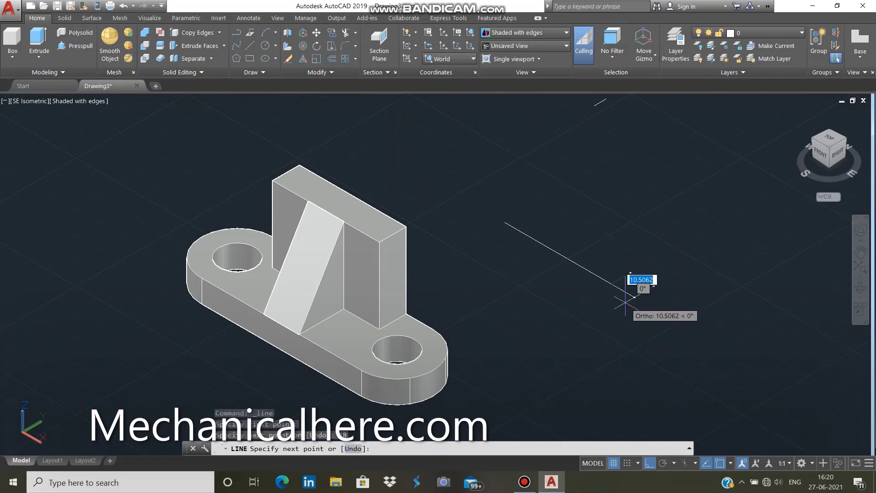
left_click(626, 301)
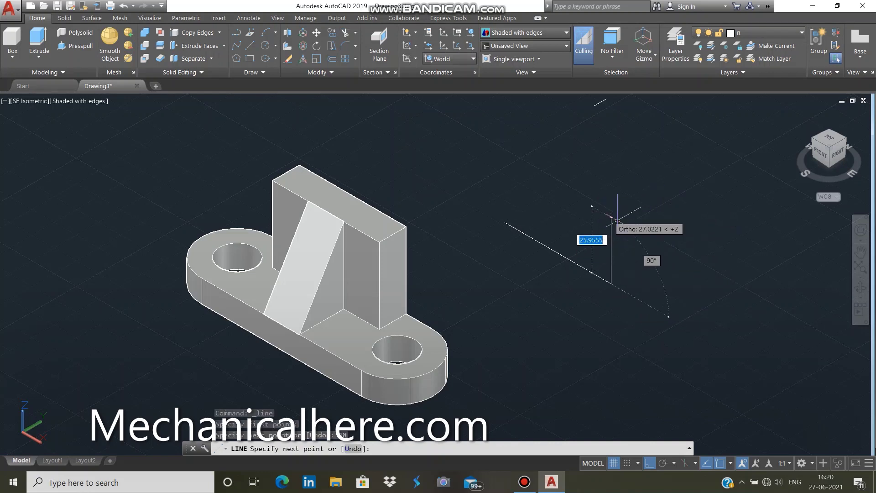
type("41")
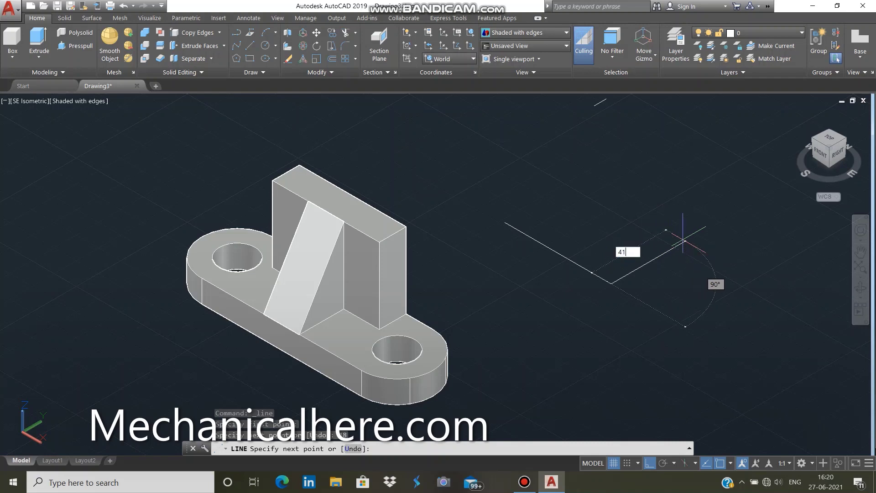
key("Return")
type("48")
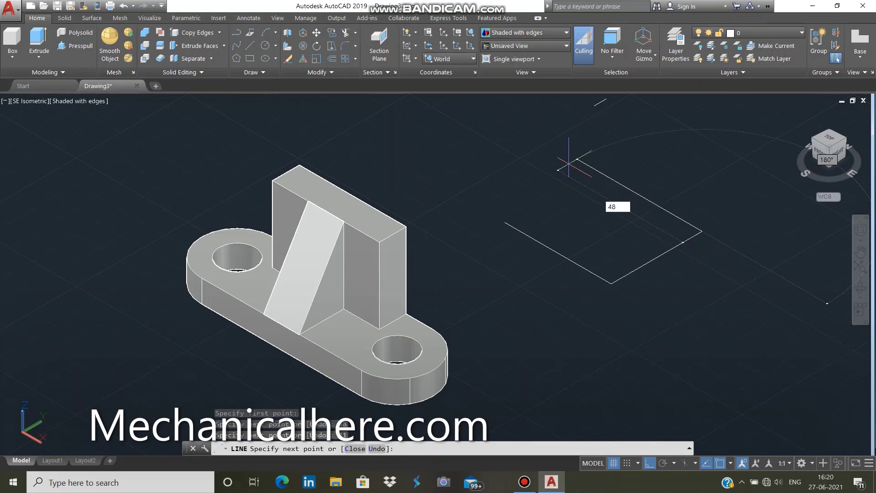
key("Return")
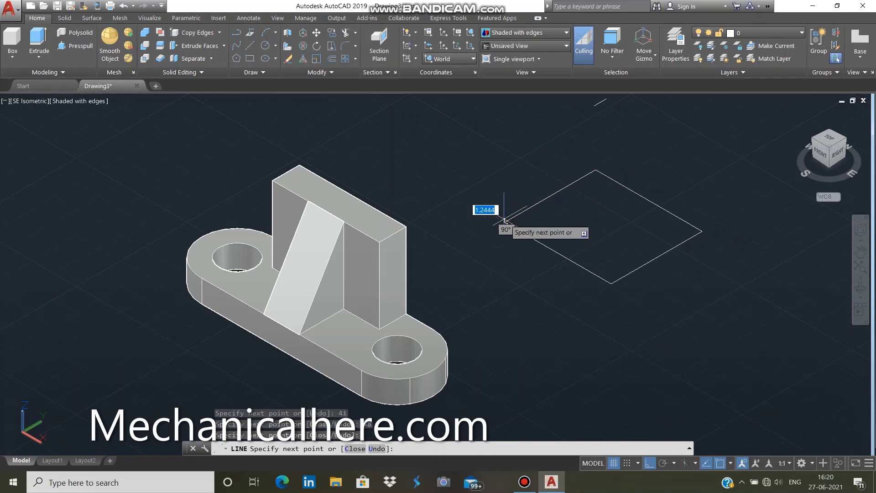
right_click(498, 182)
left_click(505, 185)
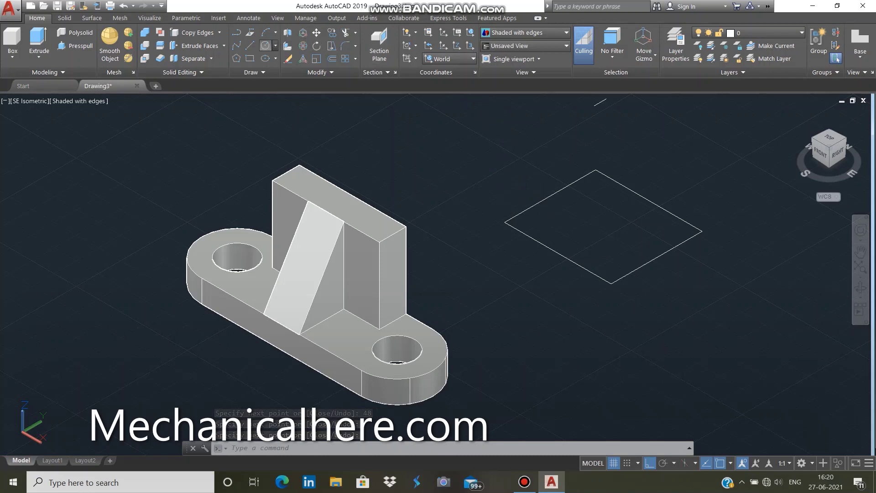
left_click(275, 46)
Draw concentric circles of radius 16 and 24 centred on the outline's upper-right edge.
left_click(292, 63)
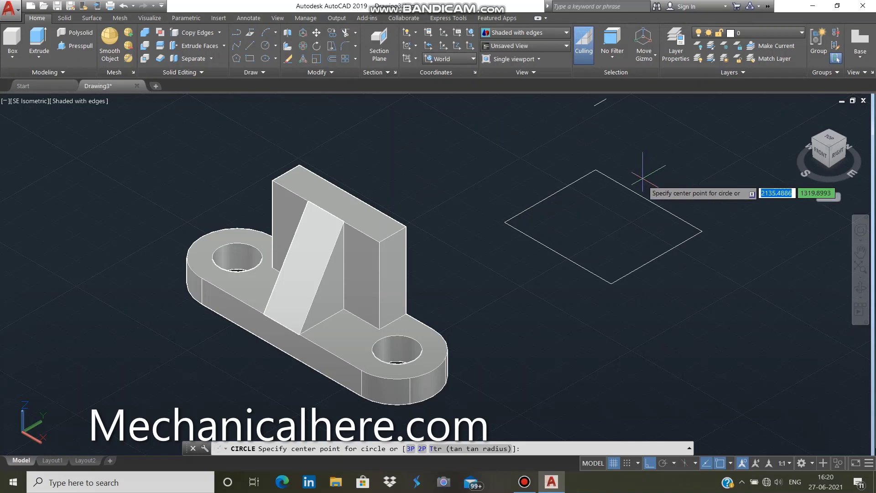
left_click(649, 201)
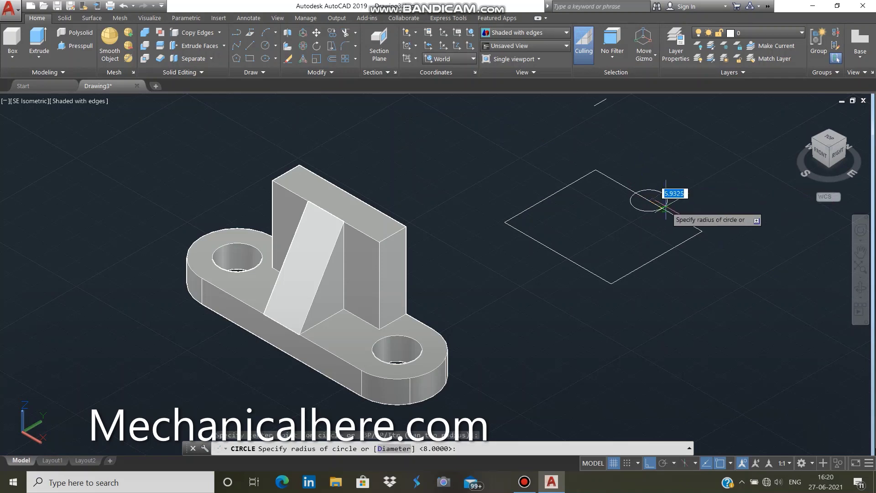
type("16")
key("Return")
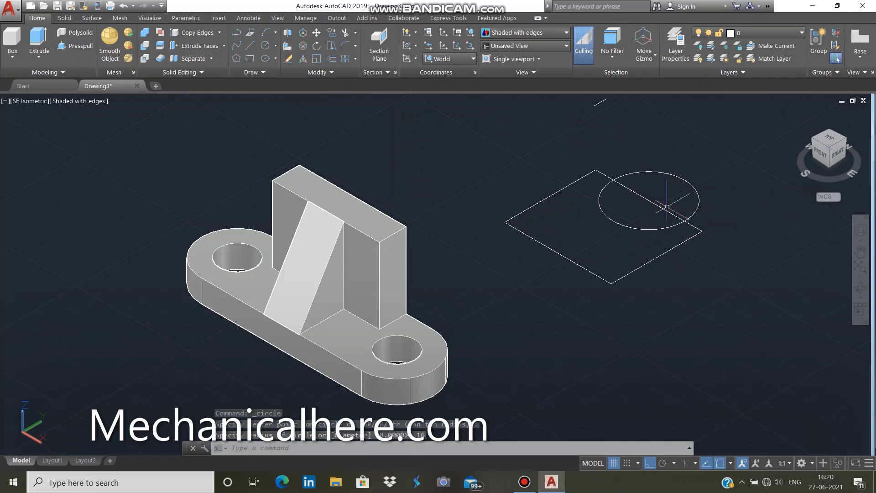
key("Return")
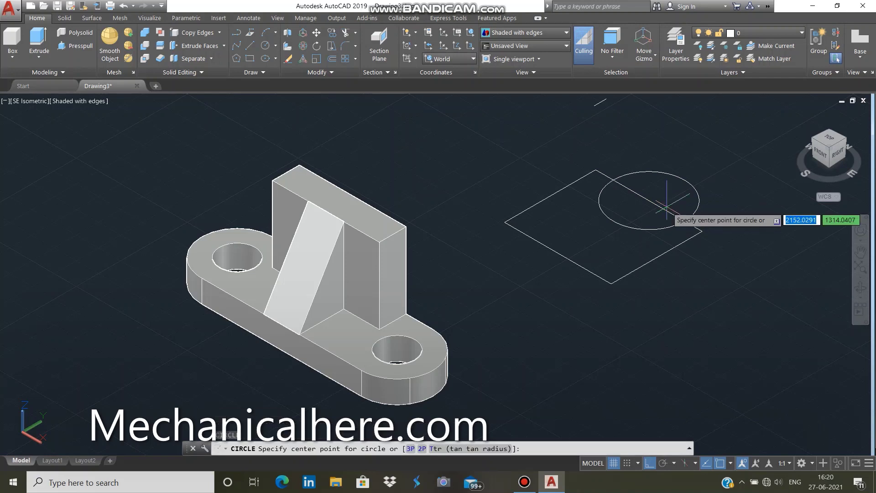
left_click(648, 201)
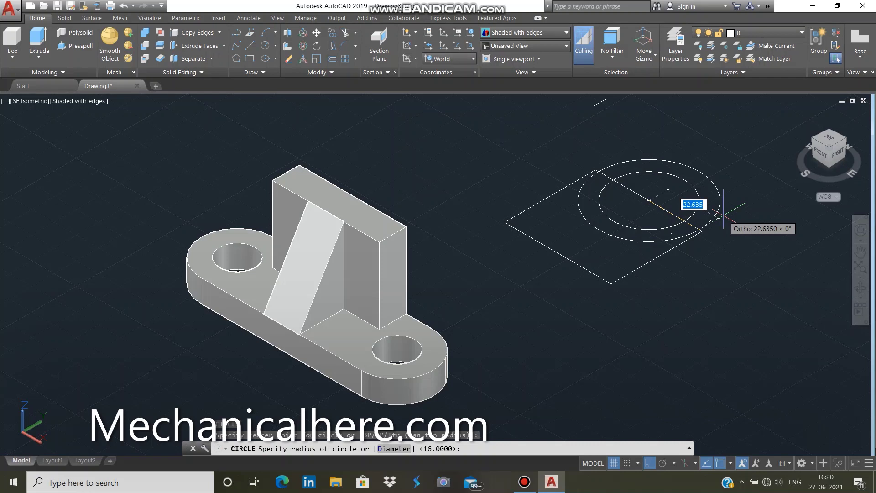
type("24")
key("Return")
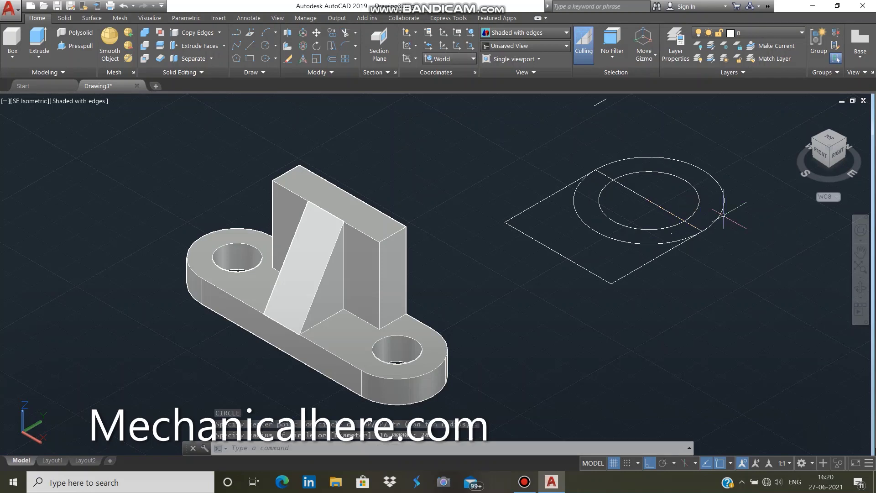
Delete the diagonal line crossing the circles.
left_click(652, 202)
key("Delete")
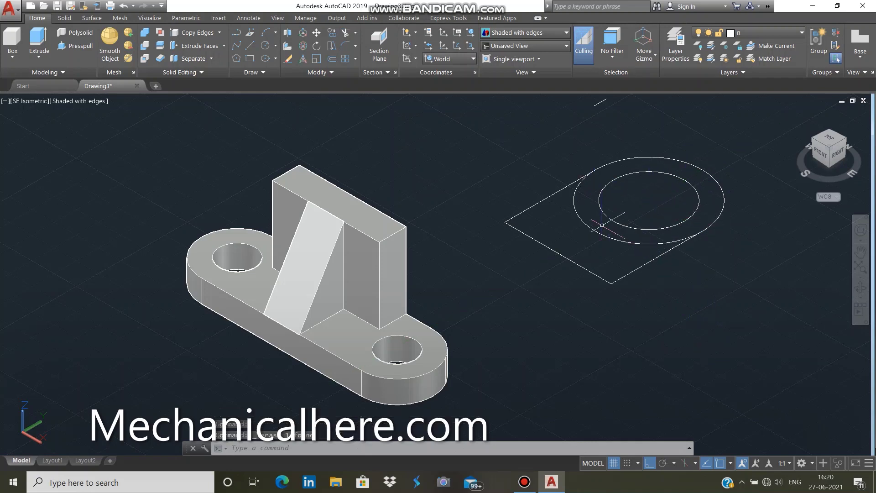
left_click(599, 106)
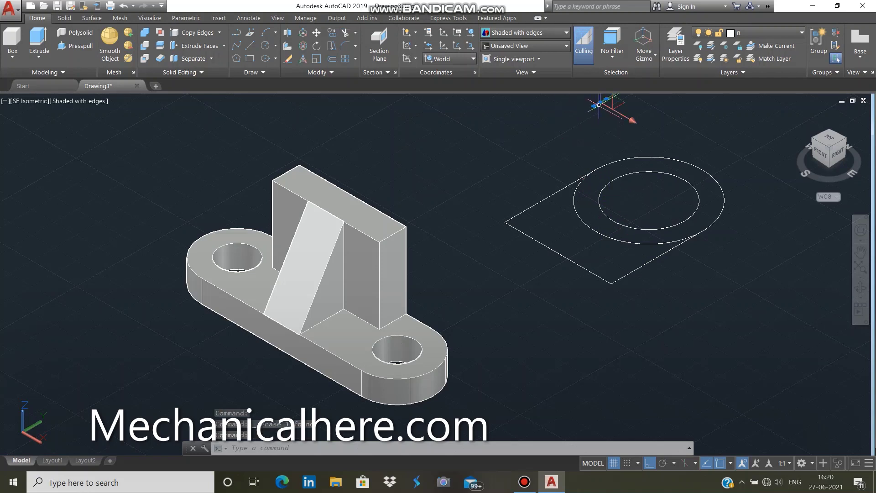
key("Escape")
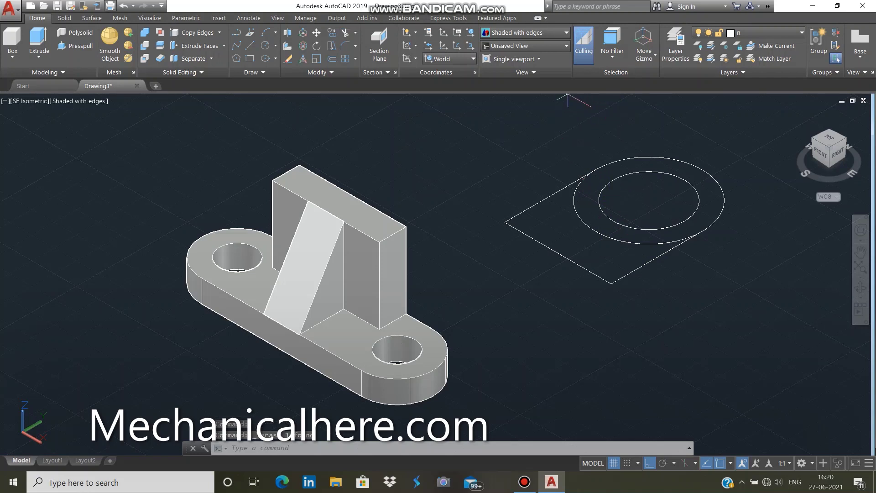
scroll(755, 225, "up", 2)
Create one region from the outer circle and the square outline.
left_click(331, 33)
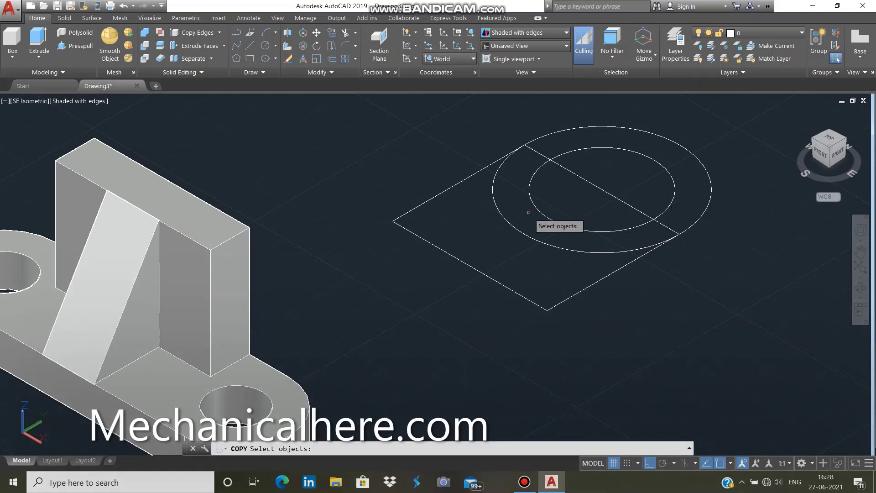
left_click(256, 72)
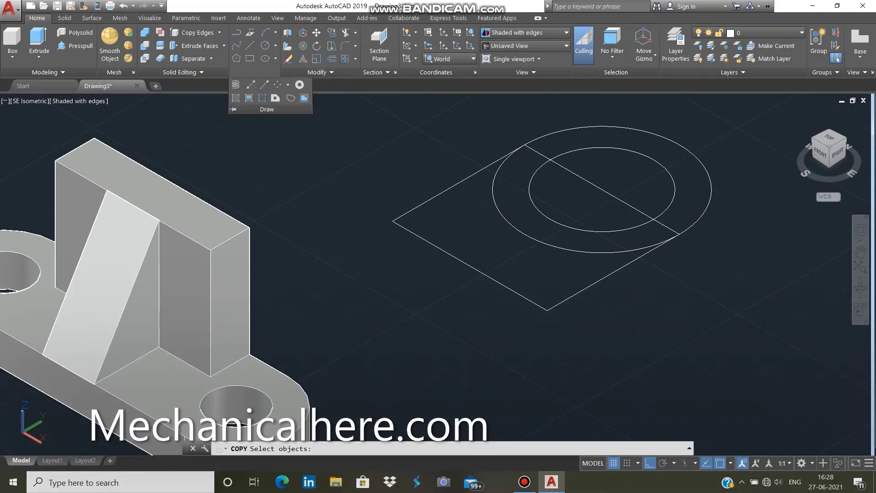
left_click(275, 98)
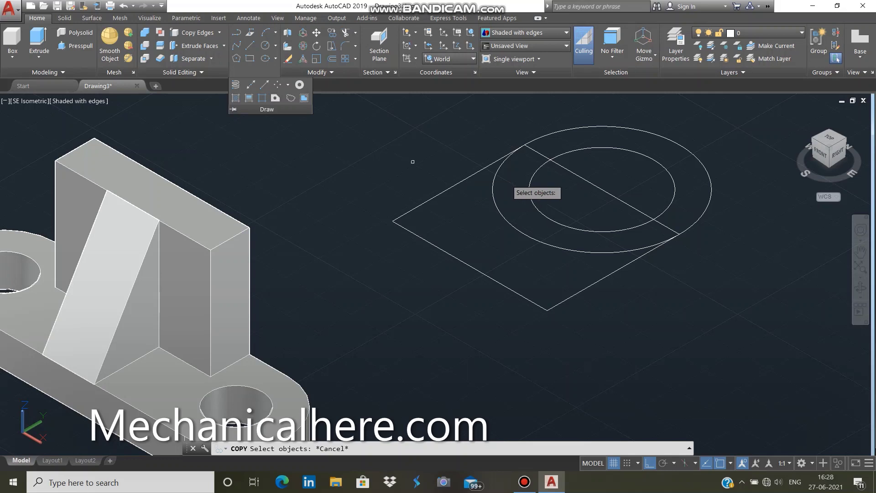
left_click(519, 232)
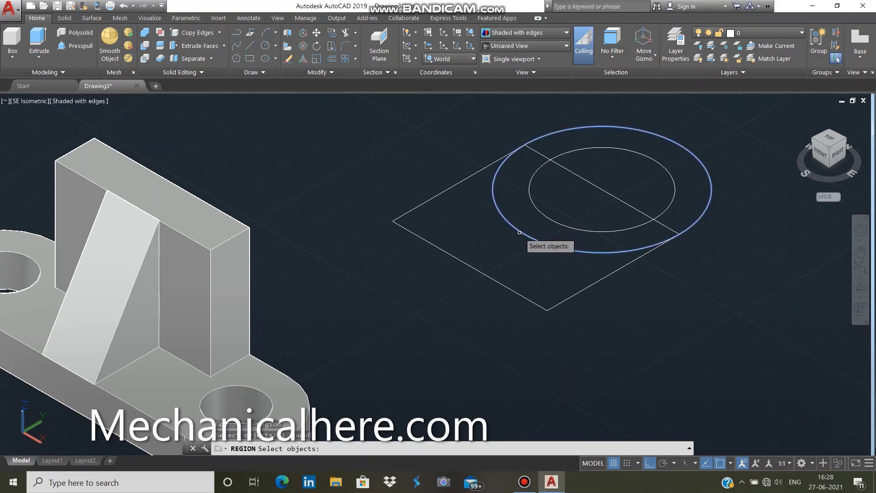
left_click(494, 282)
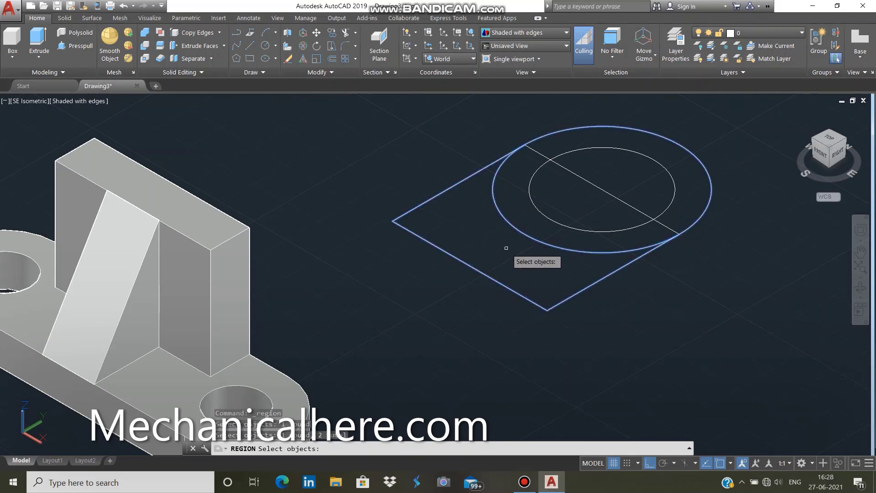
key("Return")
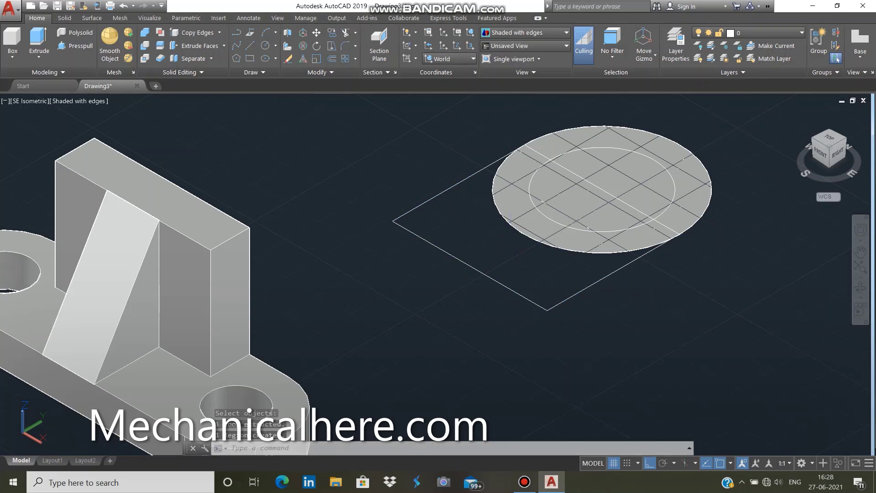
left_click(391, 248)
key("Escape")
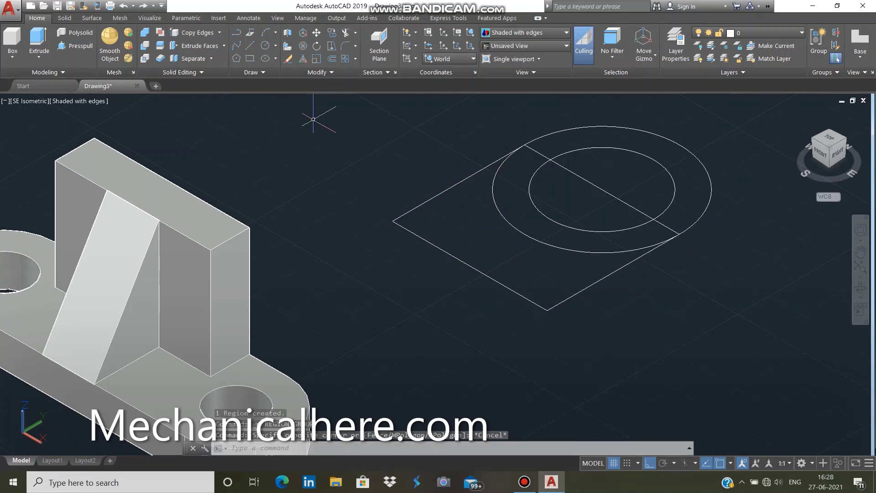
Copy the two circles and the diagonal line to the lower right as a spare set.
type("copy")
key("Return")
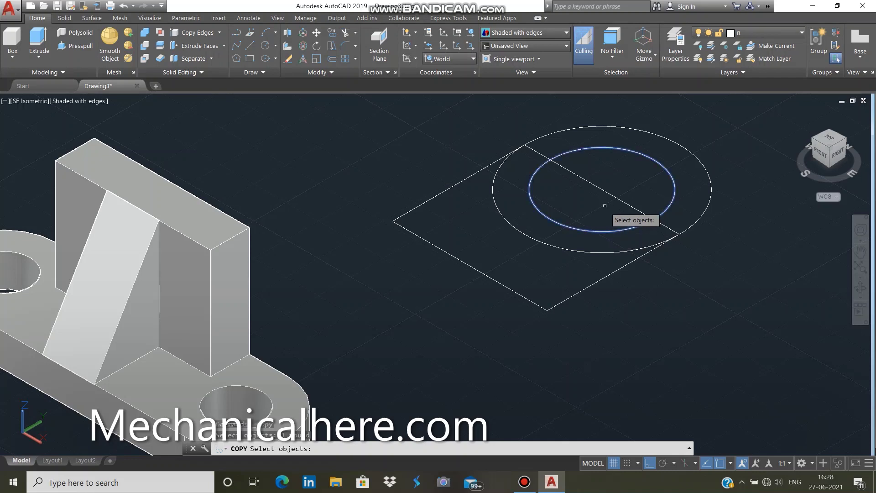
left_click(607, 194)
left_click(571, 251)
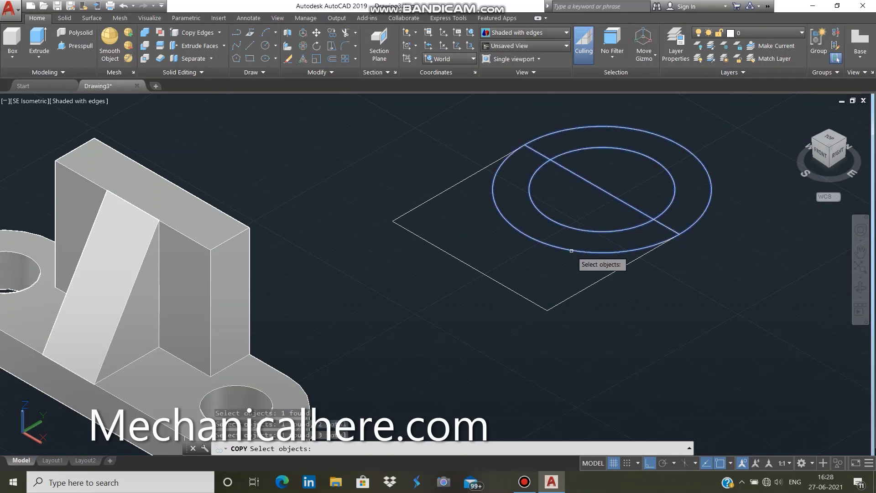
key("Return")
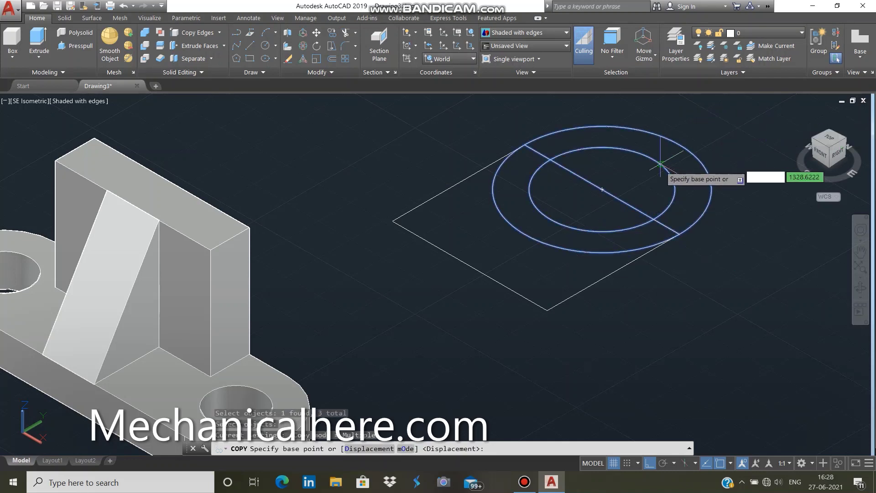
left_click(598, 191)
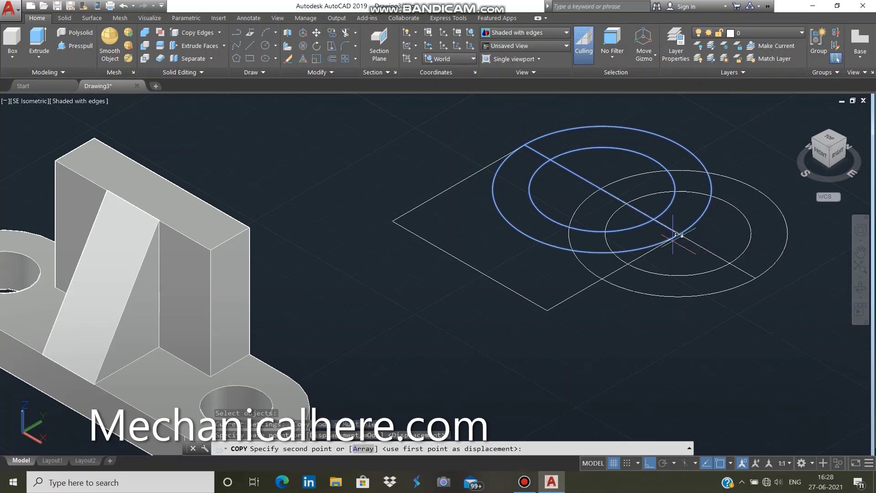
left_click(776, 311)
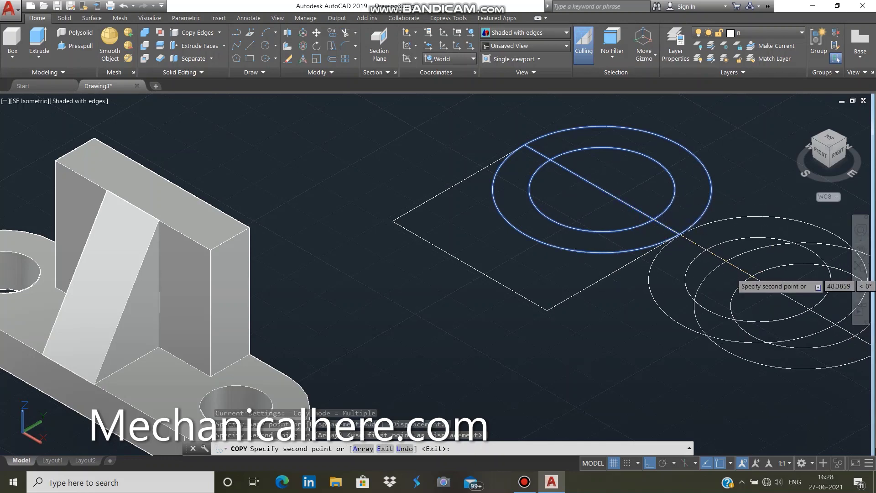
key("Escape")
key("Escape")
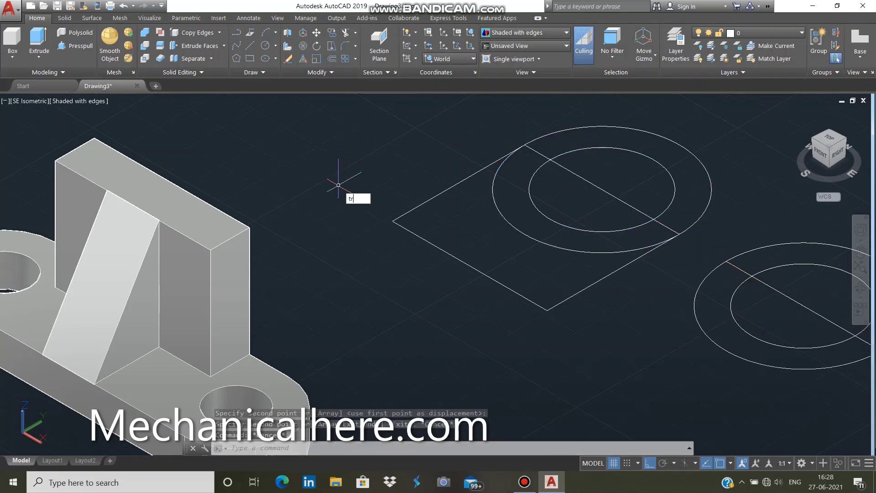
Trim the circle arcs and diagonal line back to the square outline.
key("Return")
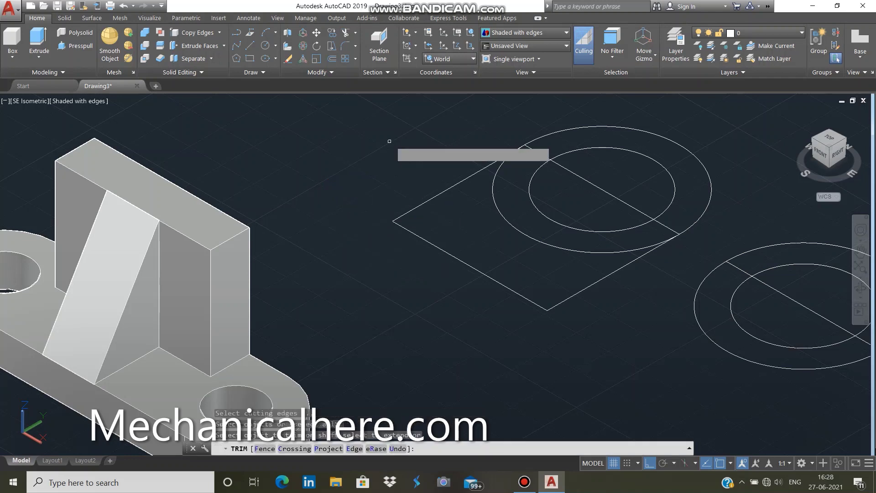
left_click(695, 139)
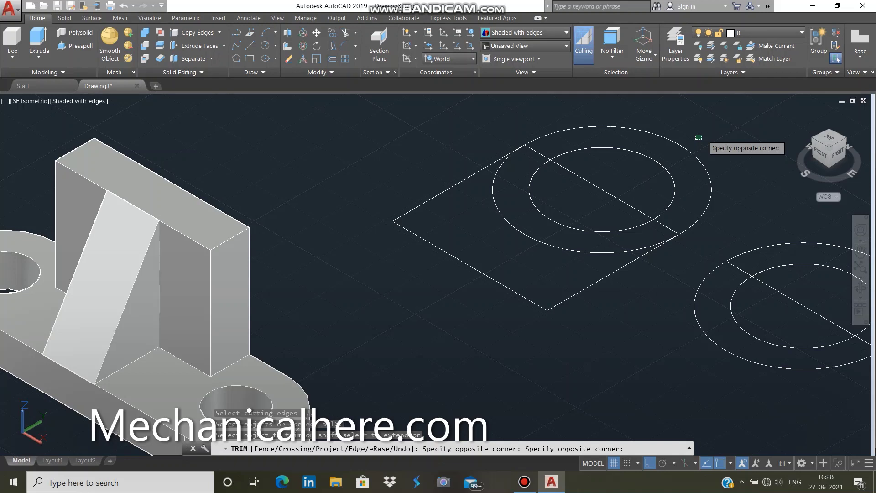
left_click(652, 154)
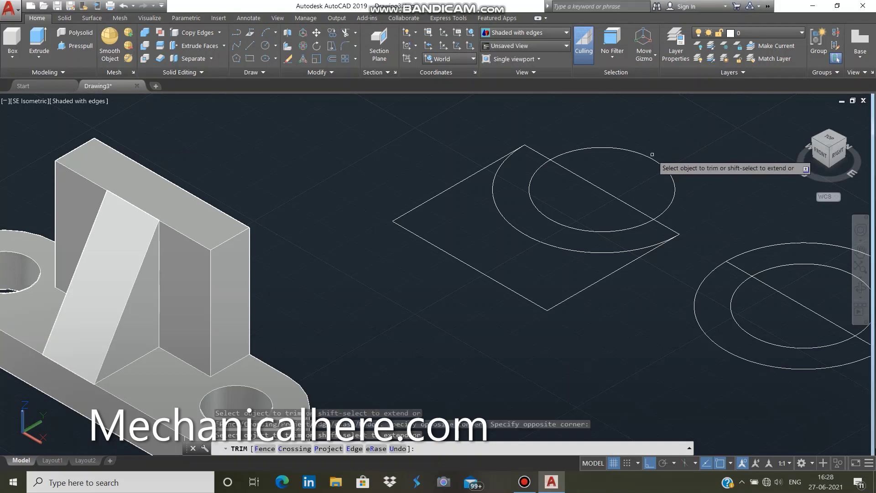
left_click(654, 148)
left_click(611, 187)
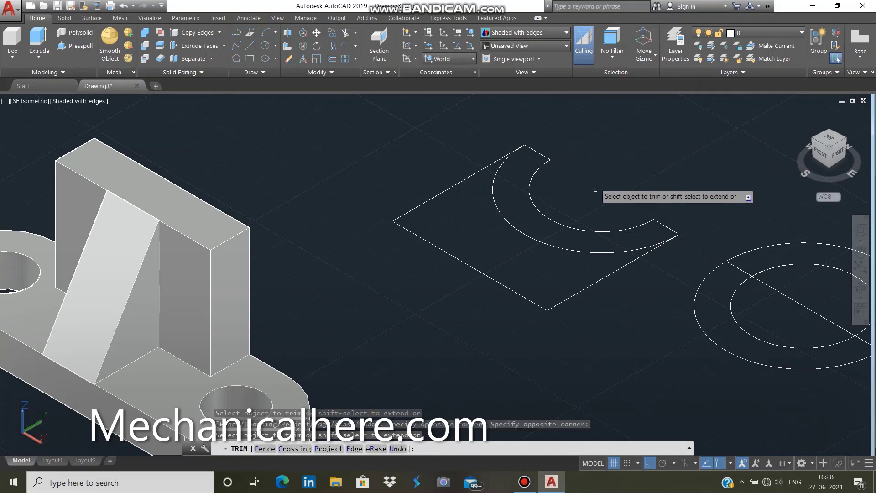
key("F1")
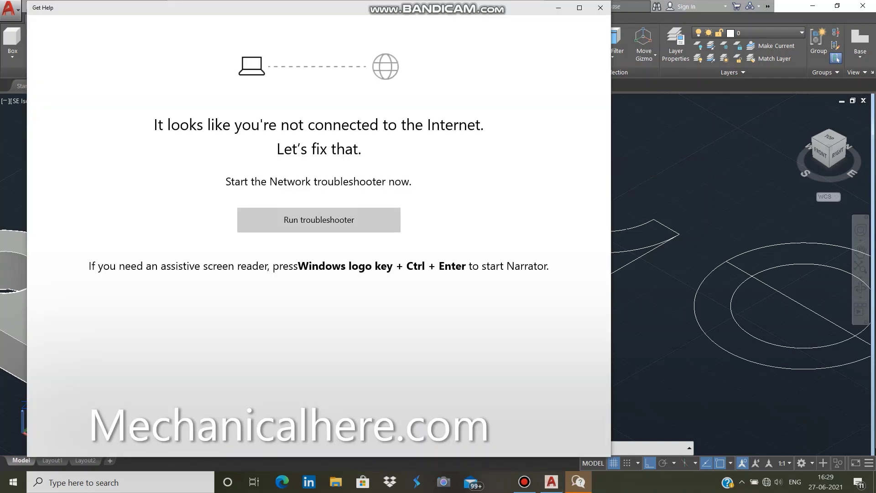
left_click(601, 8)
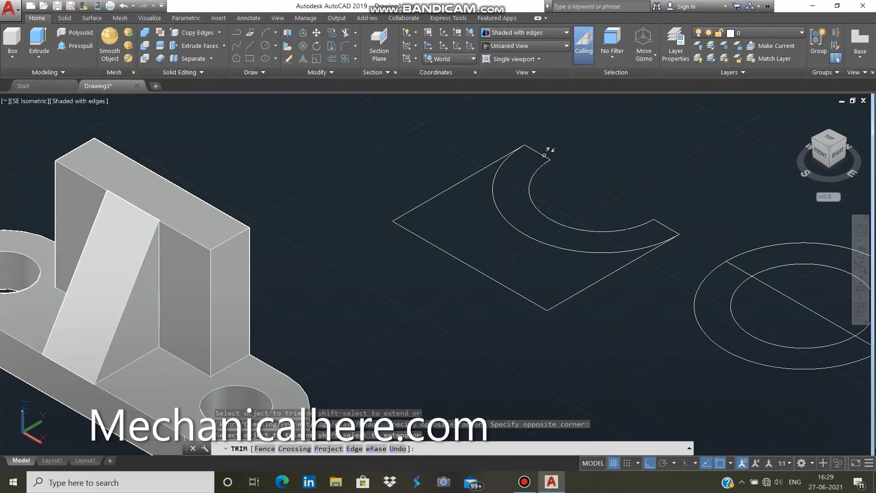
key("Escape")
Erase the leftover inner arc and the two short line segments.
left_click_drag(573, 179, 538, 218)
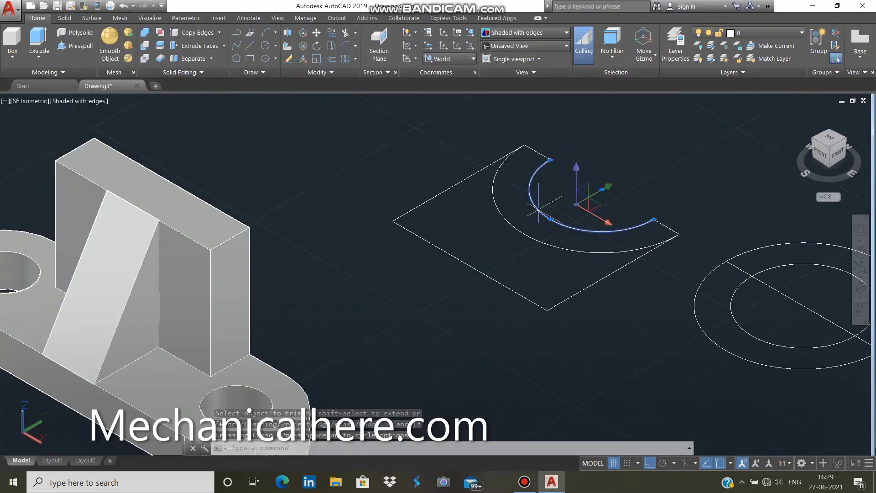
key("Delete")
left_click(659, 222)
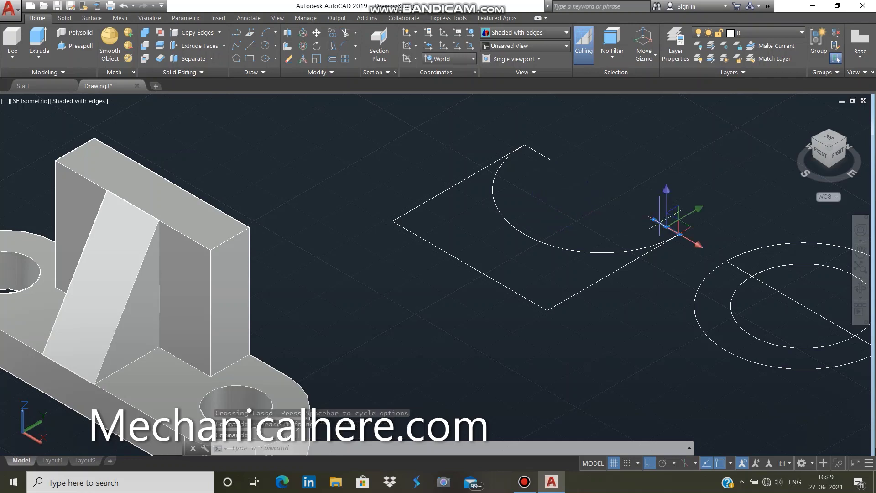
left_click(543, 153)
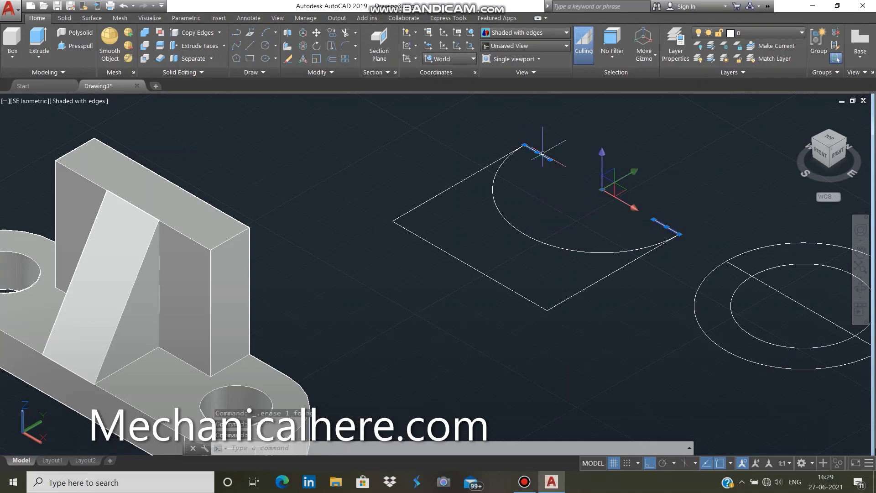
key("Delete")
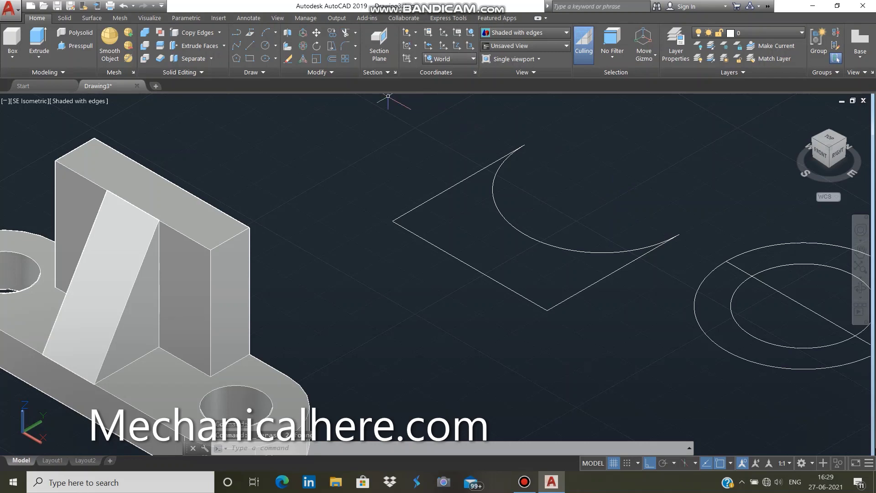
Make a region from the lines of the notched square outline.
left_click(251, 73)
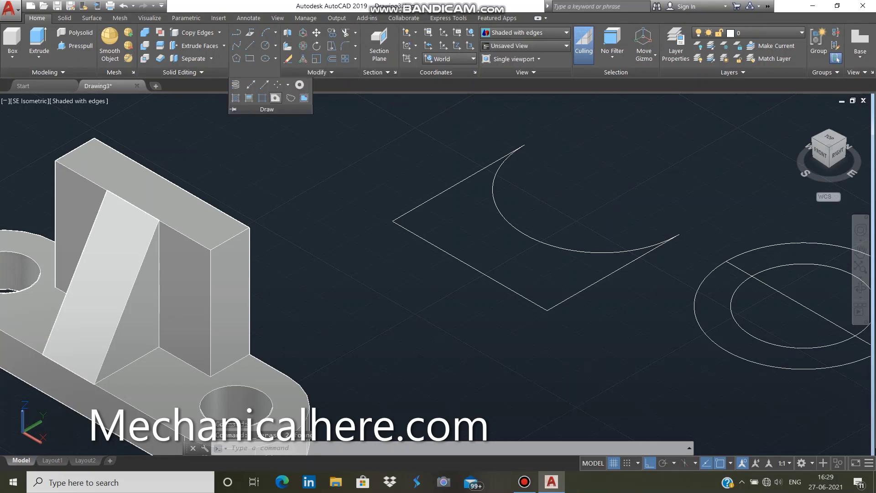
left_click(275, 97)
mouse_move(543, 138)
left_mouse_down()
mouse_move(497, 318)
mouse_move(611, 296)
left_mouse_up()
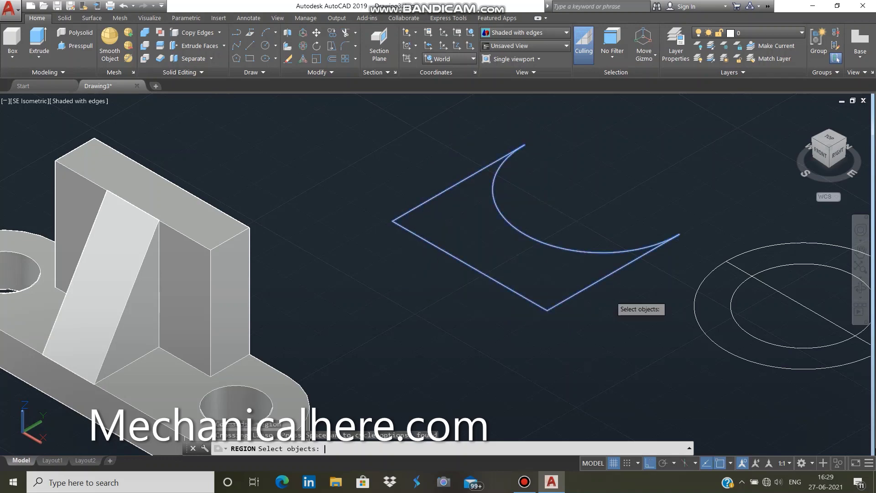
key("Return")
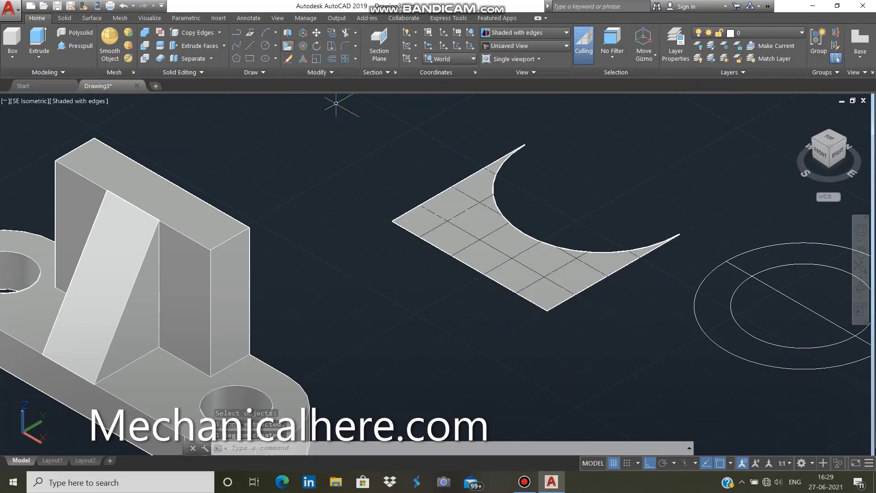
Move the spare concentric circles onto the notch centre and delete their diagonal line.
left_click(302, 32)
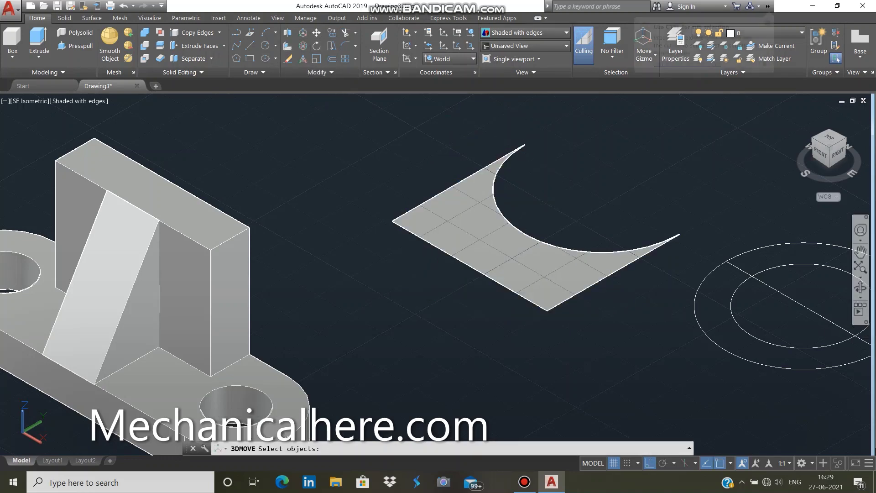
left_click(841, 323)
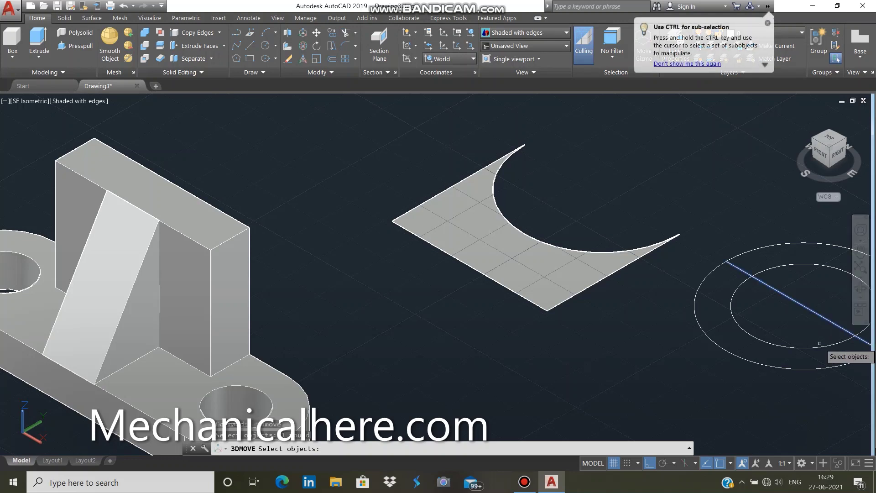
left_click(817, 349)
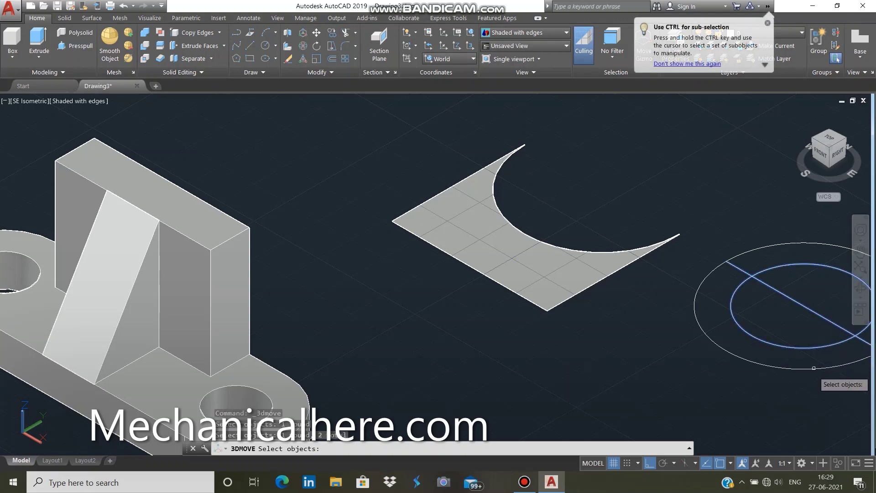
left_click(812, 368)
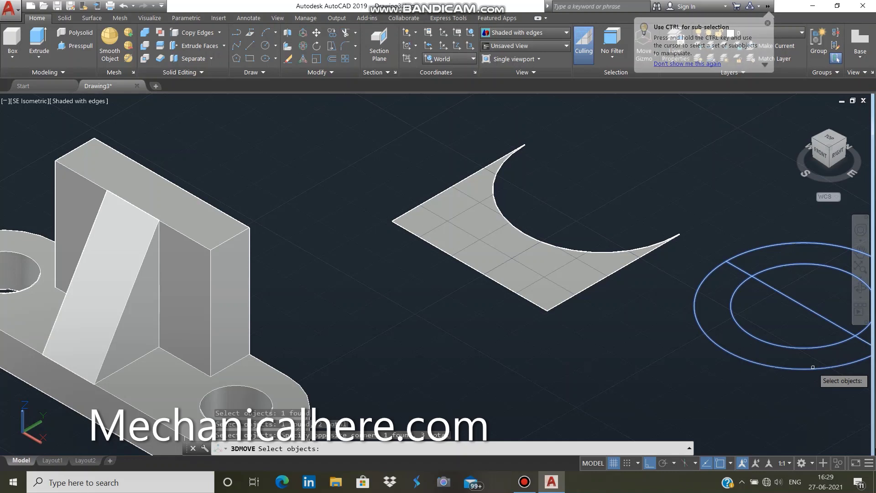
key("Return")
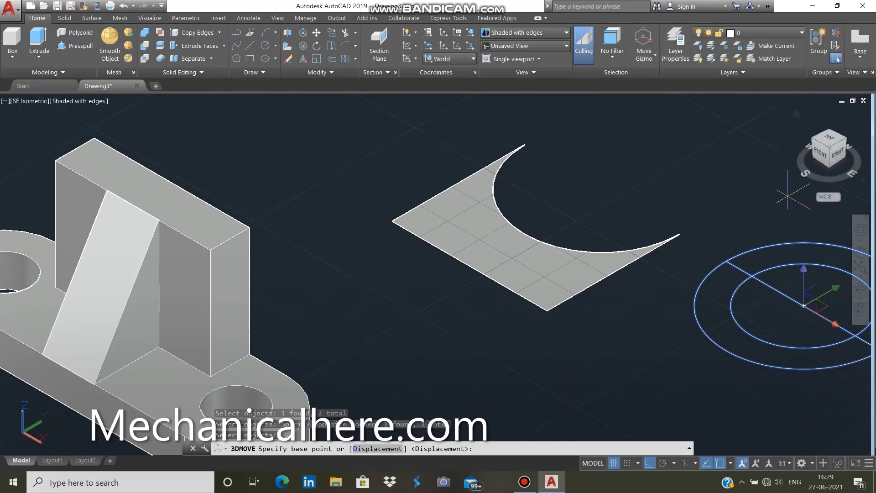
left_click(726, 261)
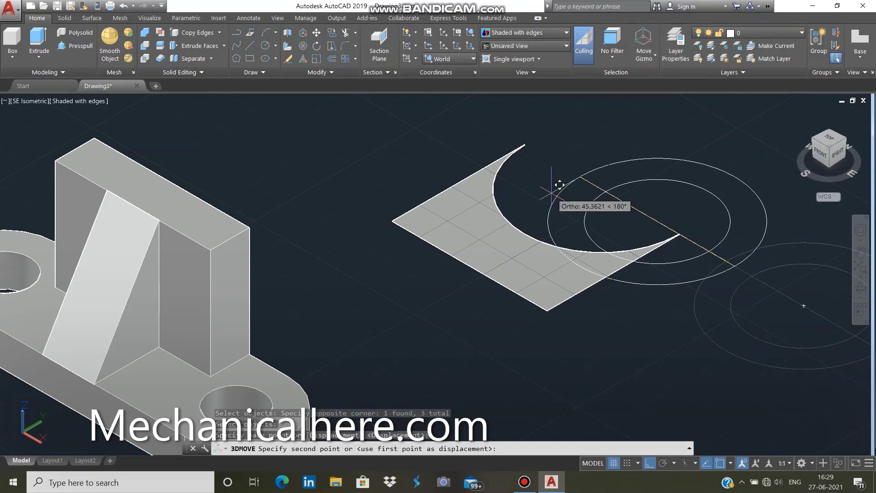
left_click(521, 146)
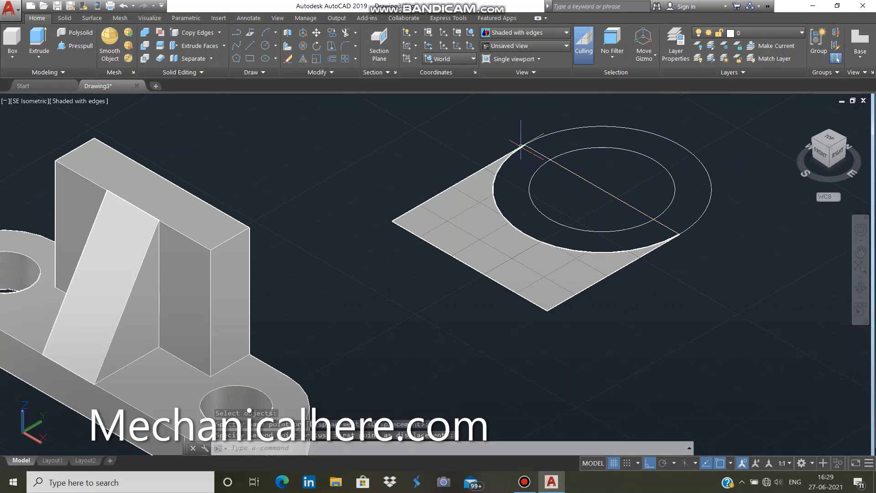
left_click(608, 193)
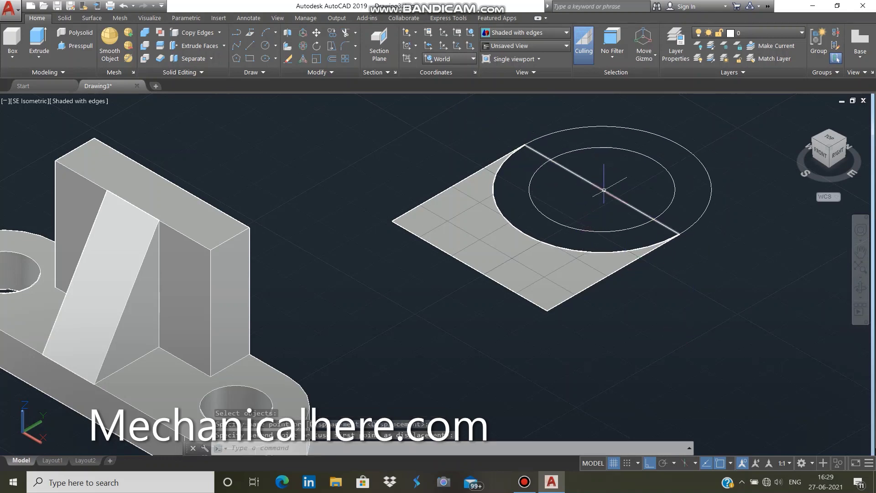
key("Delete")
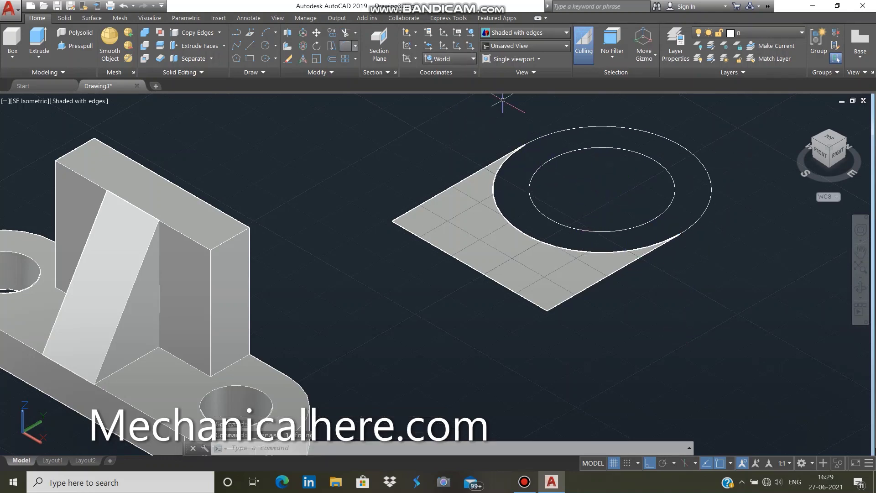
Press-pull the ring between the two circles into a hollow cylinder.
left_click(74, 46)
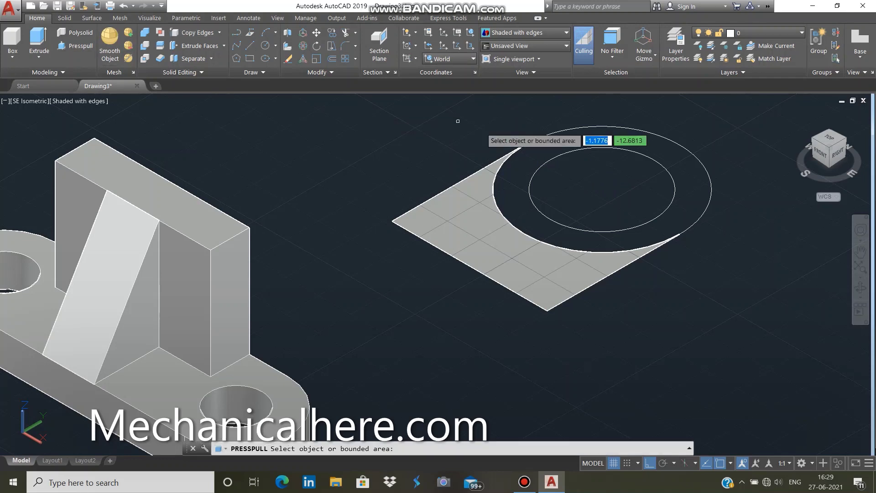
left_click(595, 239)
type("19")
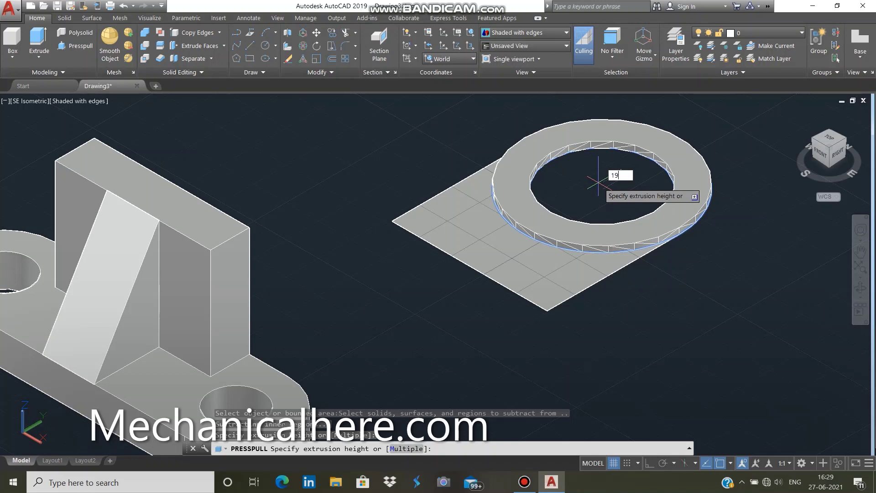
key("Return")
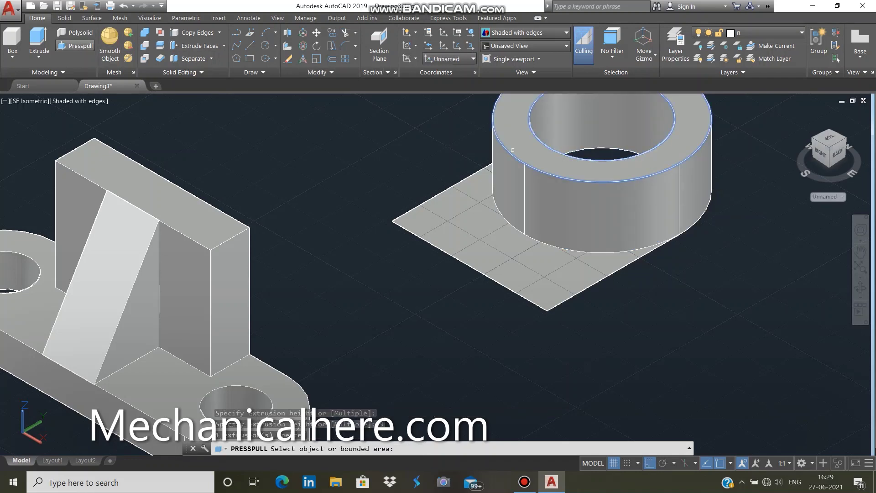
Extrude the square region under the ring 15 units high.
left_click(39, 46)
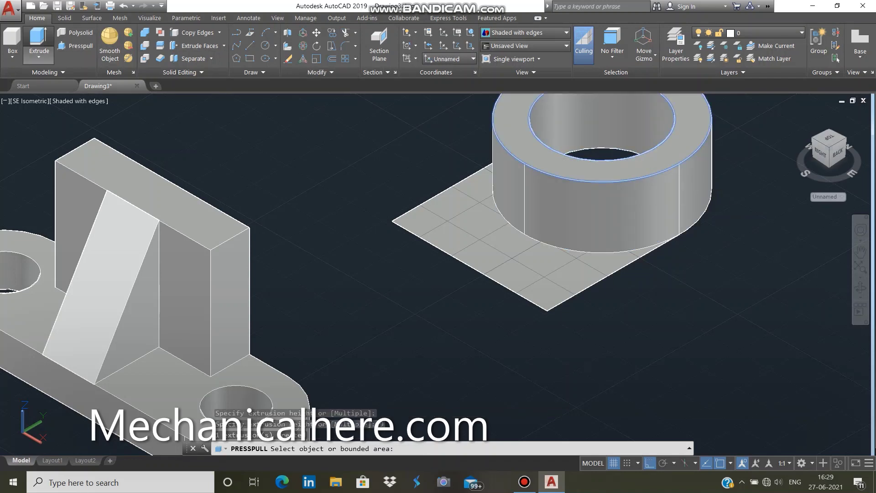
left_click(523, 261)
key("Return")
type("15")
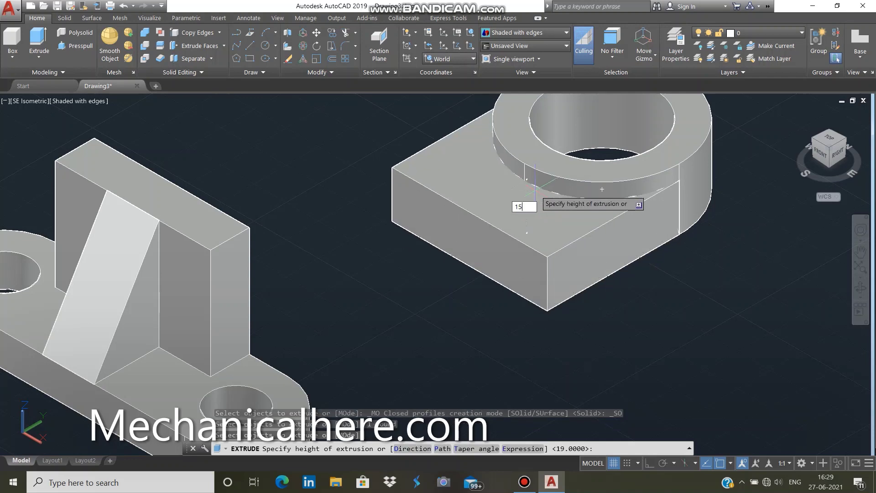
key("Return")
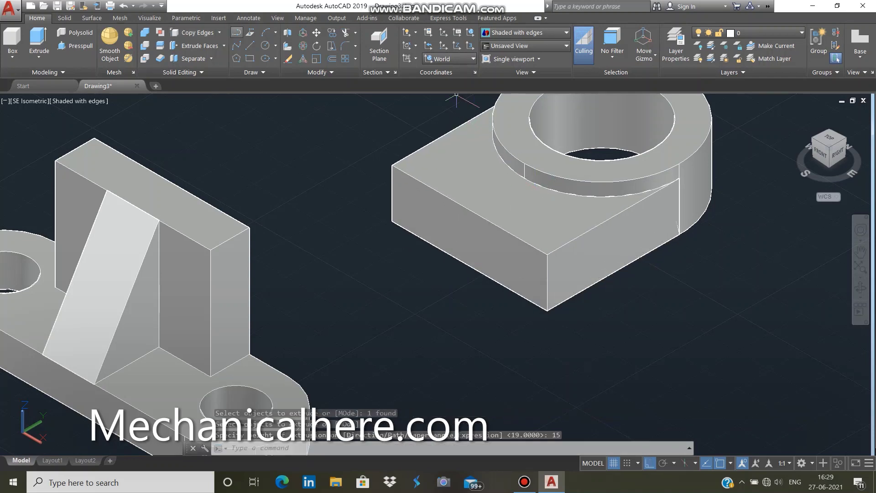
left_click(316, 32)
Move the block and ring from the block's bottom corner onto the upright's top corner.
left_click(571, 224)
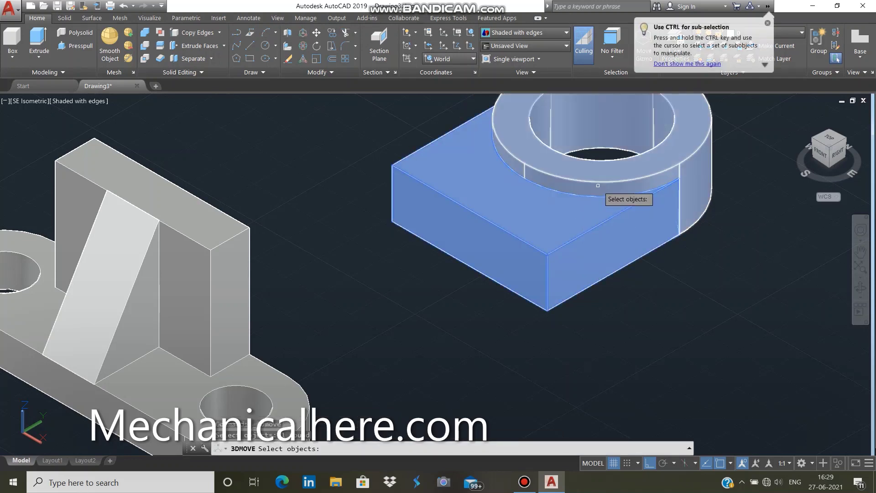
left_click(598, 185)
key("Return")
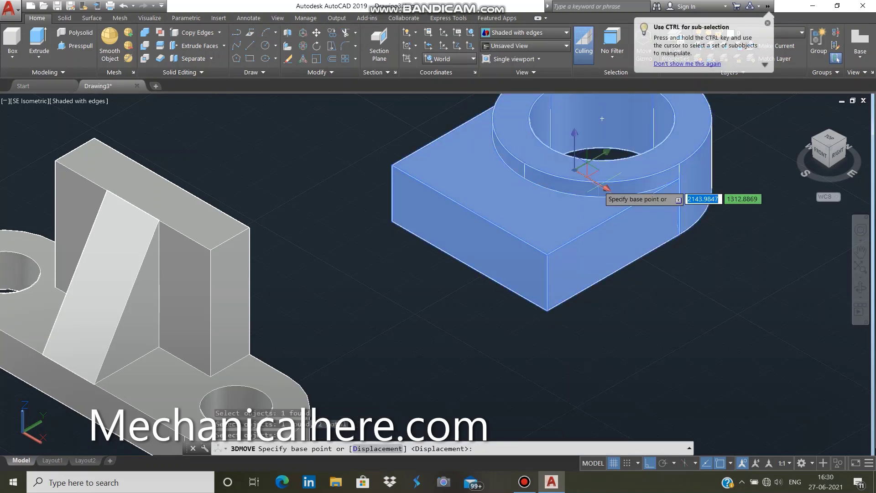
left_click(548, 310)
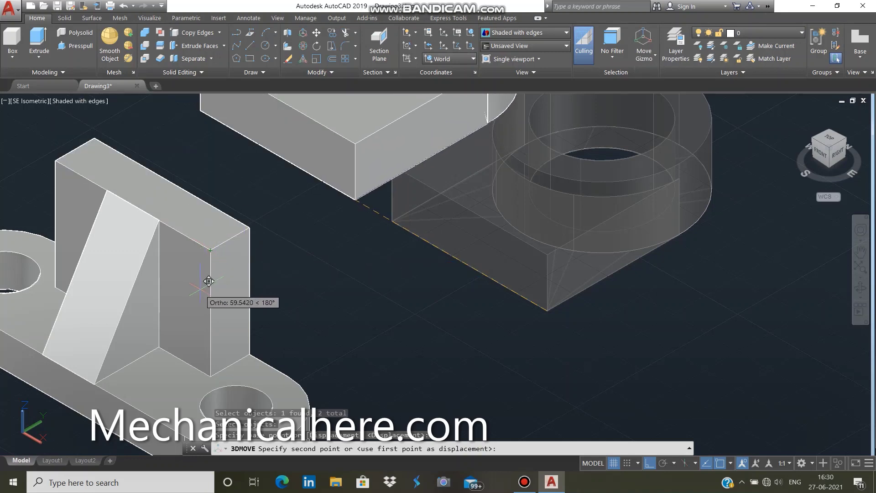
left_click(210, 250)
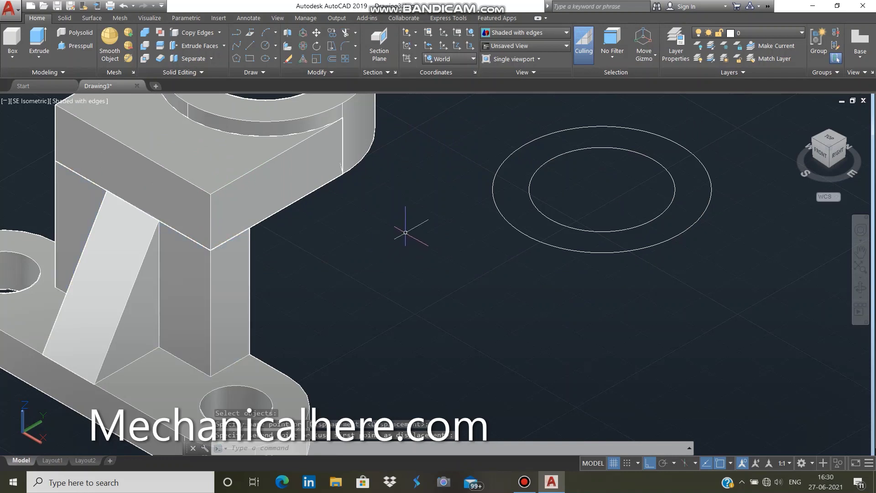
scroll(402, 235, "up", 1)
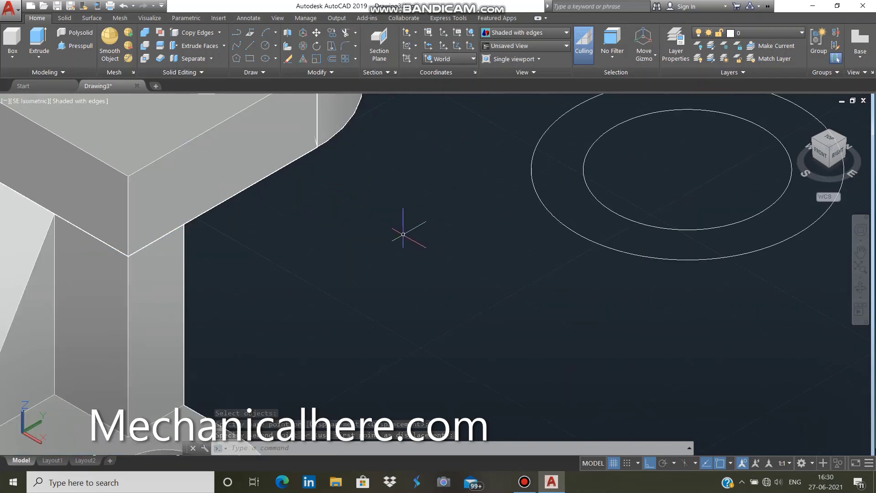
scroll(404, 234, "down", 3)
Delete the two leftover ellipses and clear the selection.
left_click_drag(518, 159, 480, 200)
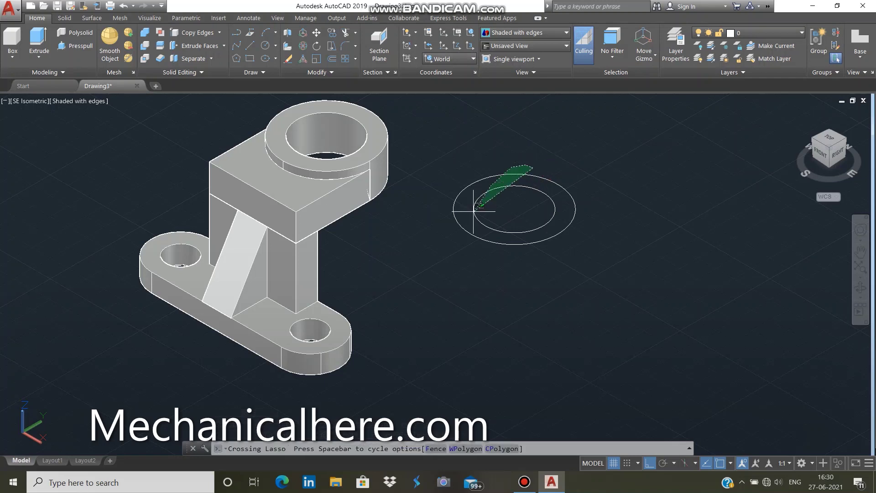
key("Delete")
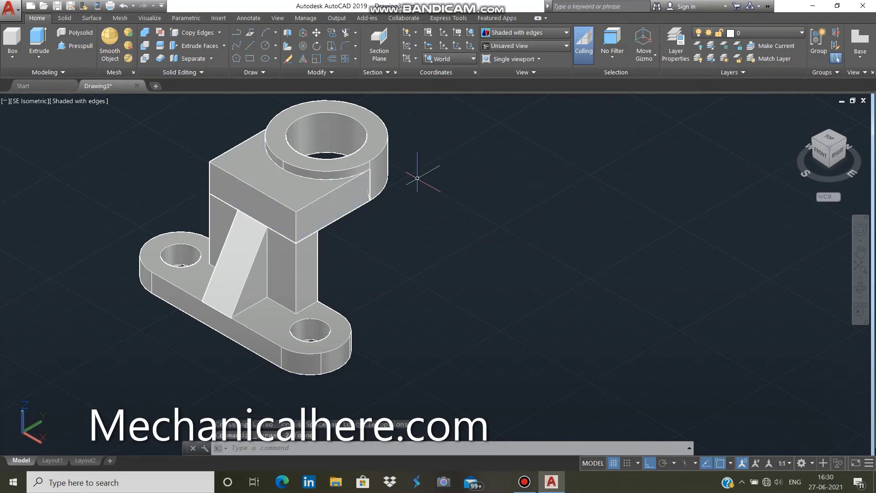
left_click(366, 189)
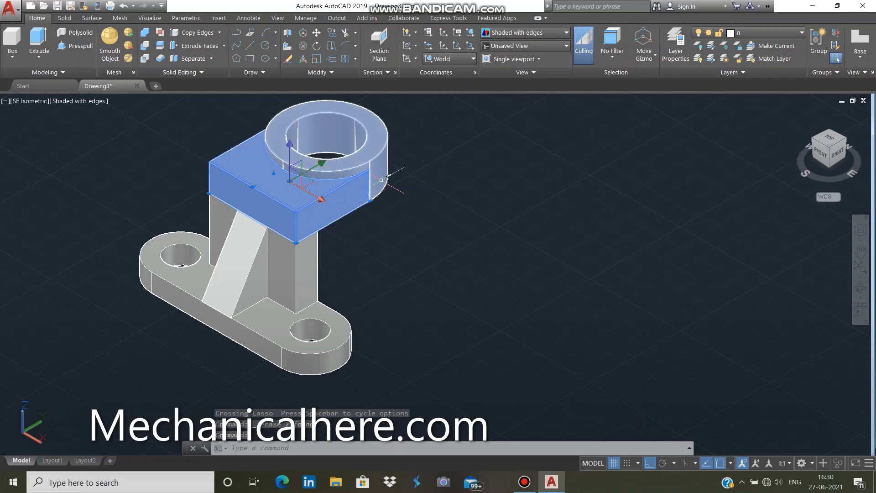
left_click(391, 172)
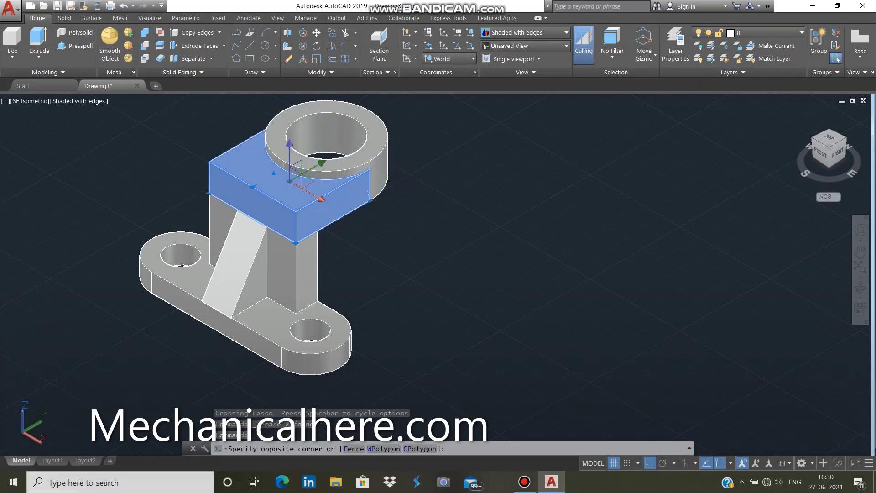
key("Escape")
key("Escape")
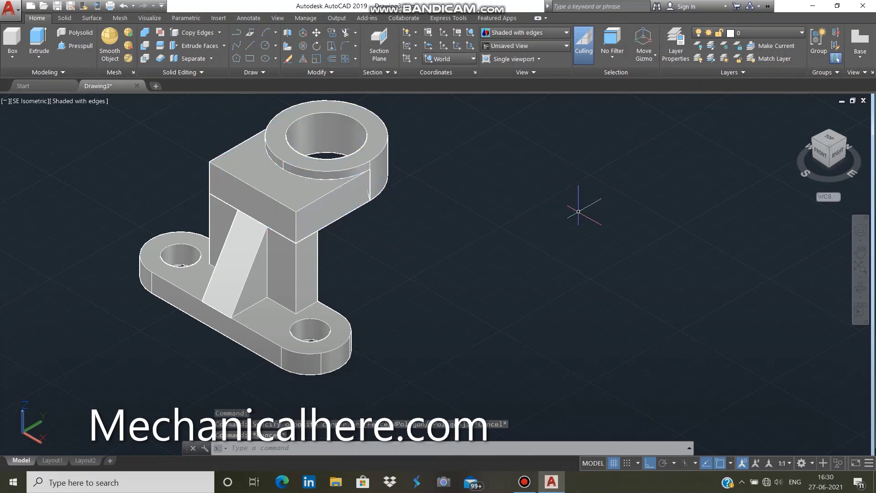
Undo the ellipse deletion and the move of the top block.
key("ctrl+z")
scroll(578, 211, "up", 2)
scroll(576, 212, "down", 1)
key("ctrl+z")
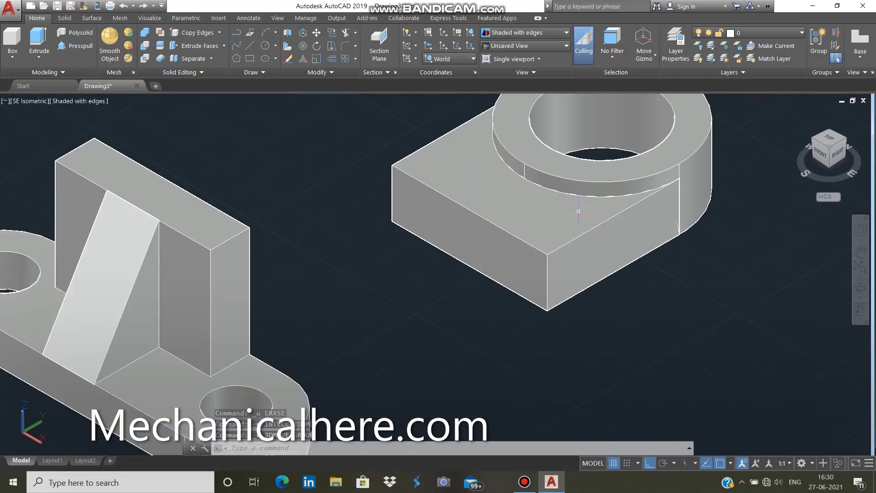
scroll(574, 213, "down", 1)
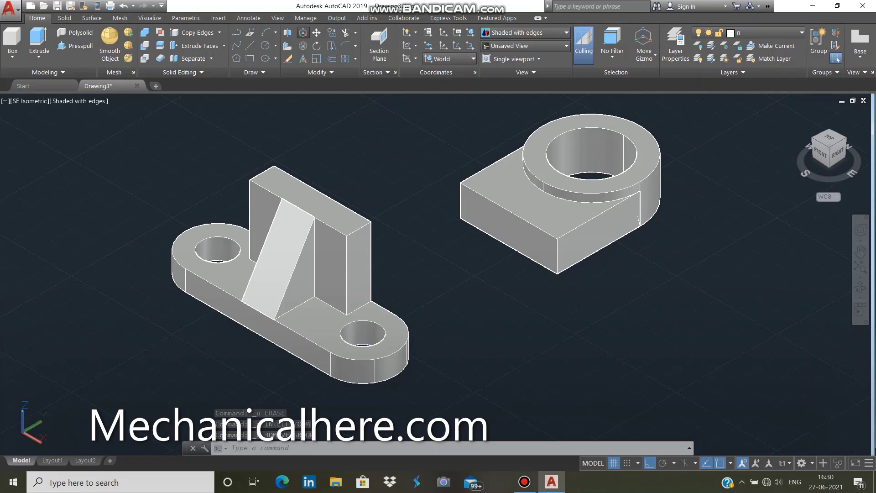
3D-move the ring and its block from the bottom corner onto the upright's top corner.
left_click(303, 32)
left_click(535, 155)
left_click(513, 216)
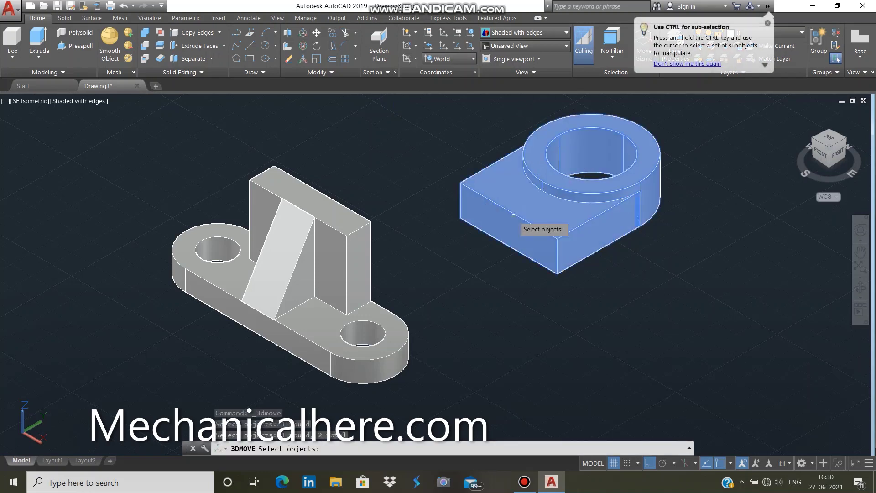
key("Return")
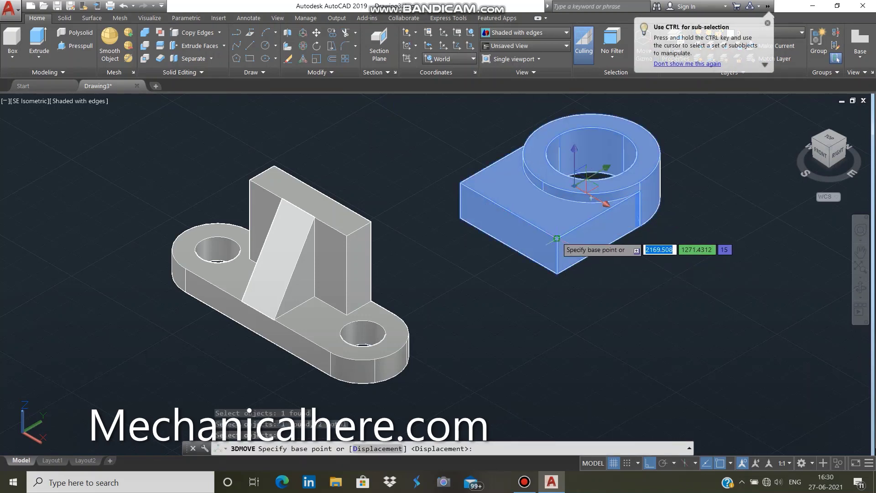
left_click(557, 238)
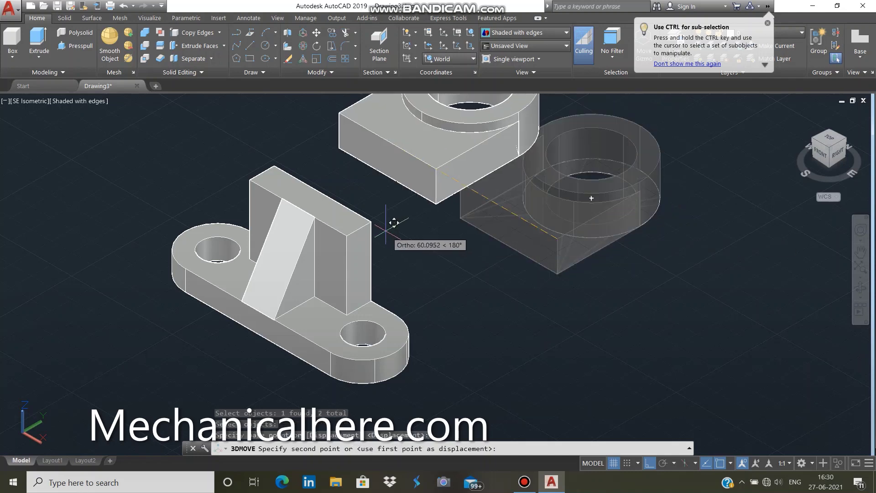
left_click(348, 232)
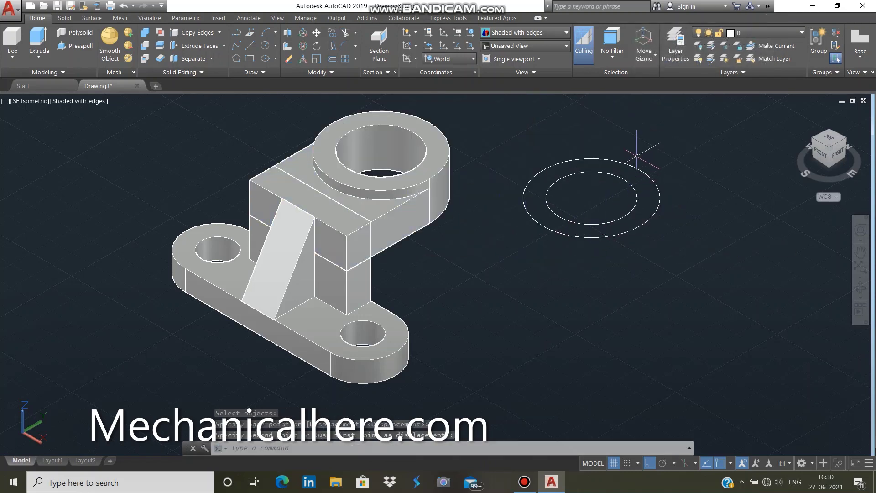
Delete the two leftover ellipses.
mouse_move(637, 156)
left_mouse_down()
mouse_move(548, 225)
mouse_move(547, 266)
left_mouse_up()
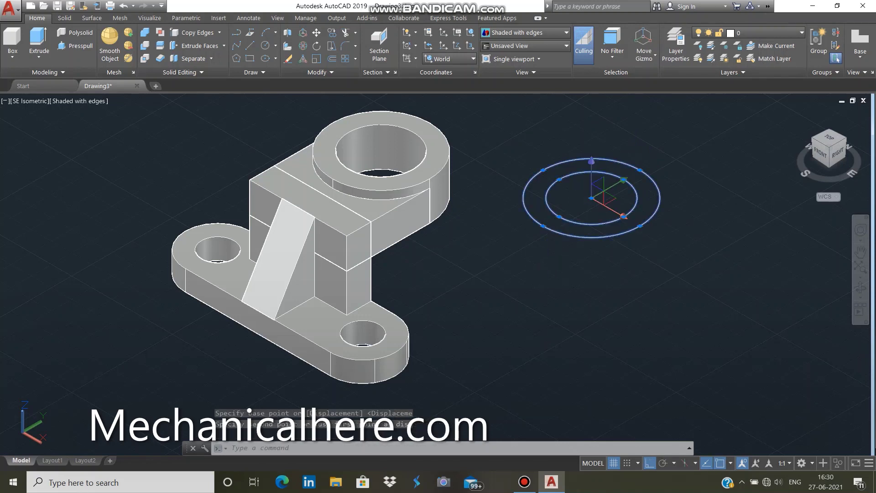
key("Delete")
scroll(521, 260, "down", 3)
scroll(516, 183, "up", 2)
scroll(516, 183, "up", 1)
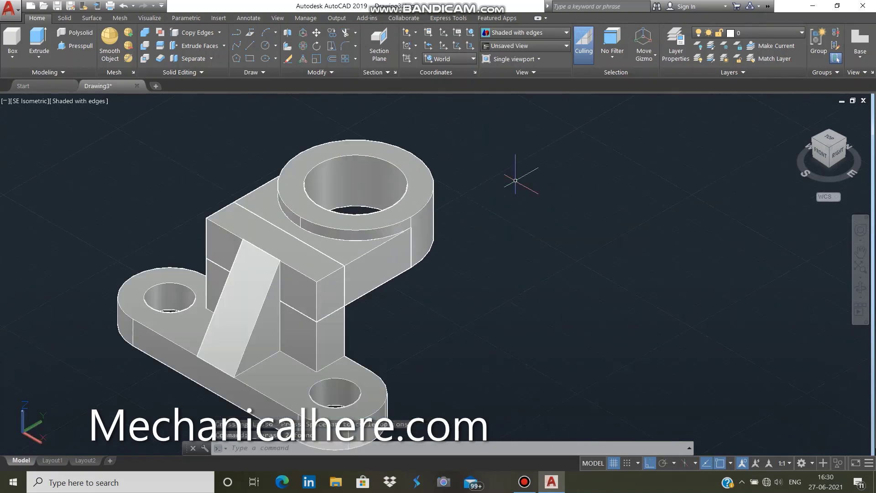
scroll(516, 179, "down", 2)
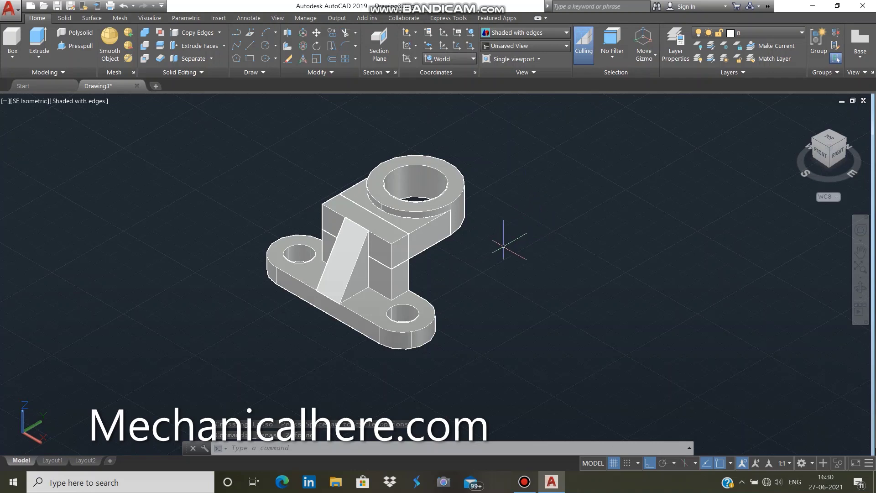
Switch the visual style from Shaded with edges to plain Shaded.
key("Escape")
left_click(525, 33)
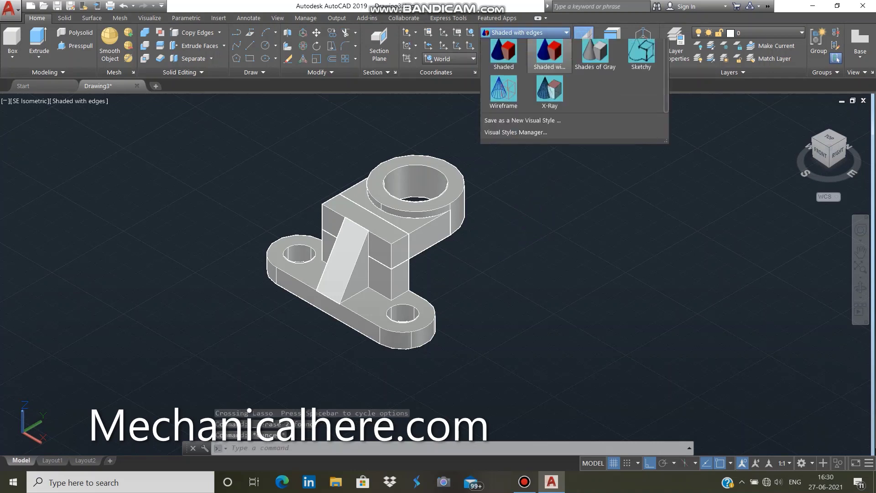
left_click(504, 97)
scroll(502, 184, "up", 3)
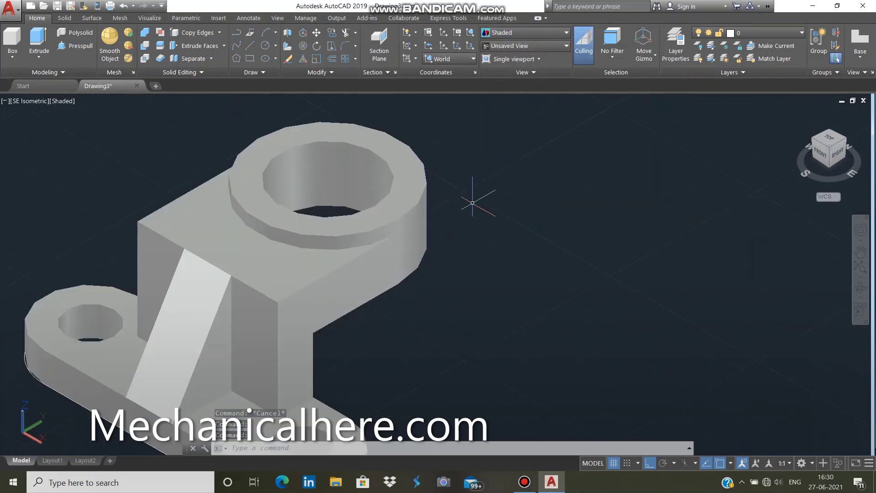
scroll(470, 196, "down", 2)
left_click(525, 32)
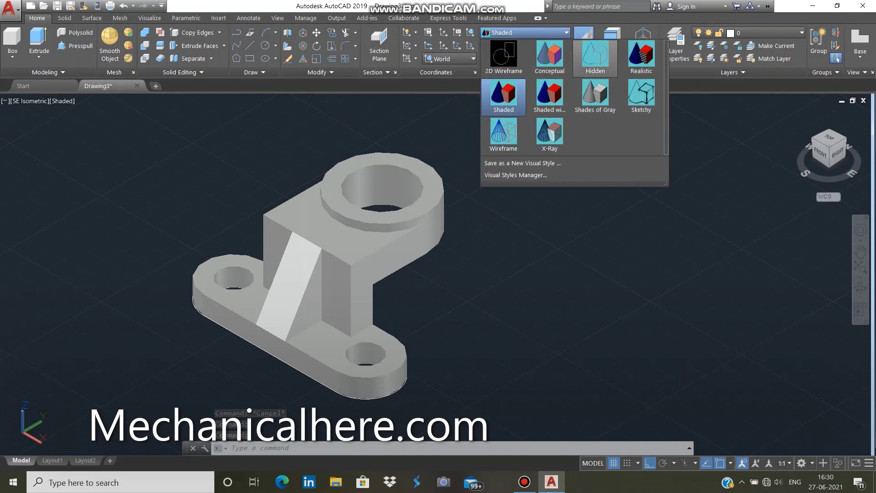
left_click(504, 96)
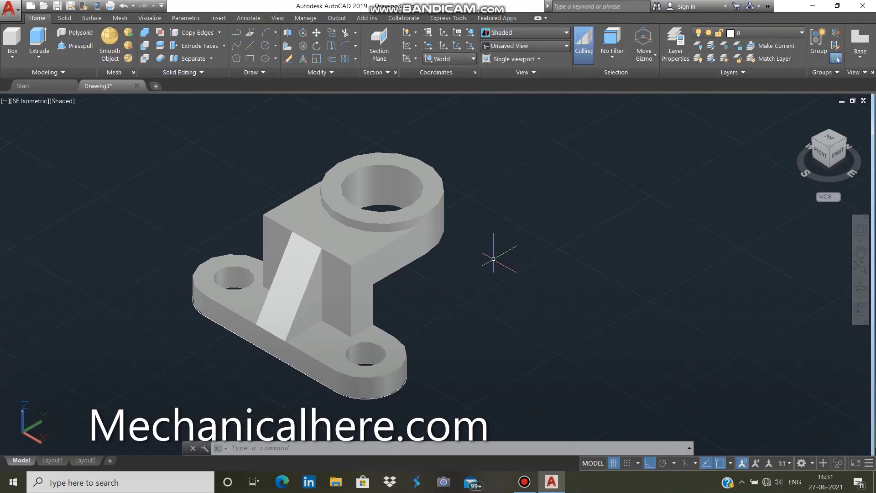
scroll(485, 256, "down", 3)
scroll(485, 256, "up", 3)
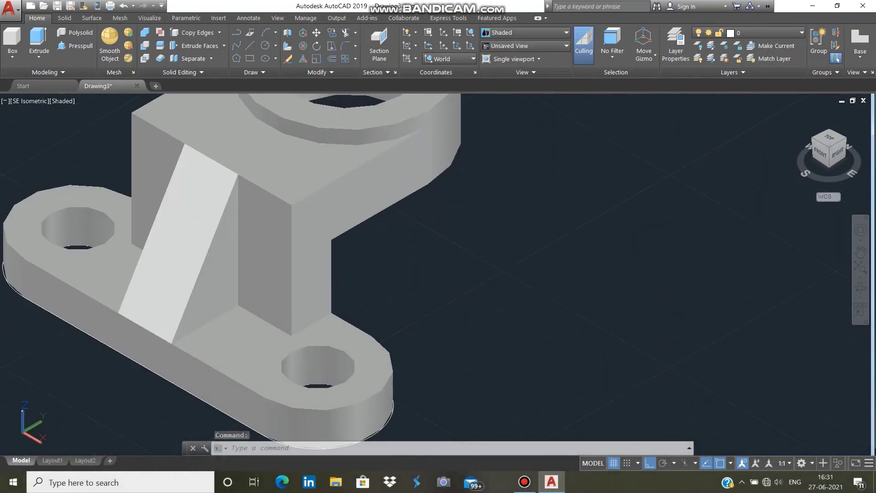